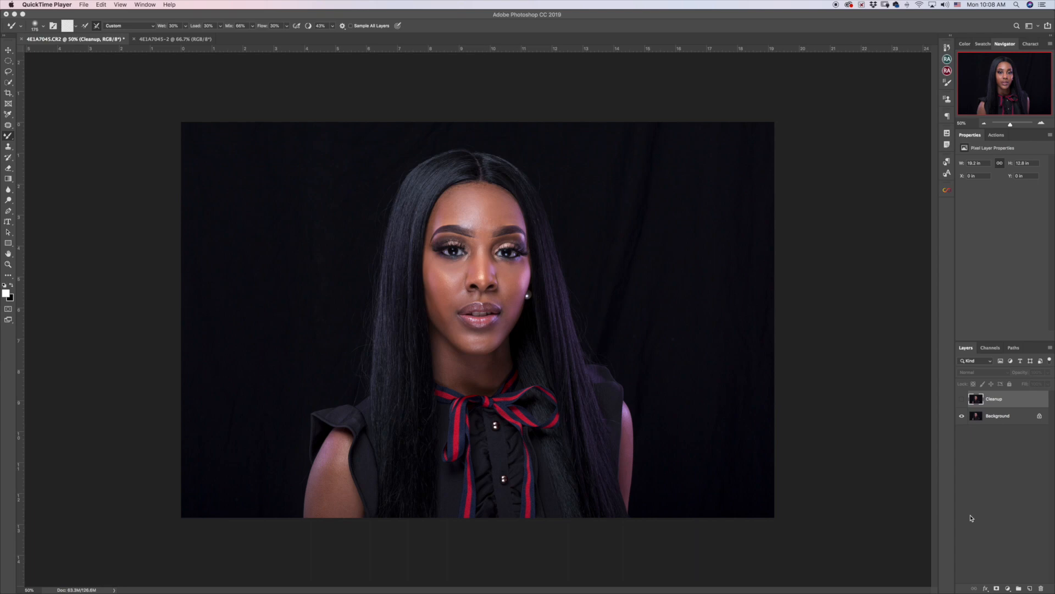
Turn the Cleanup layer on and off to compare the stray-hair fixes, then show the Actions list.
left_click(965, 404)
left_click(963, 401)
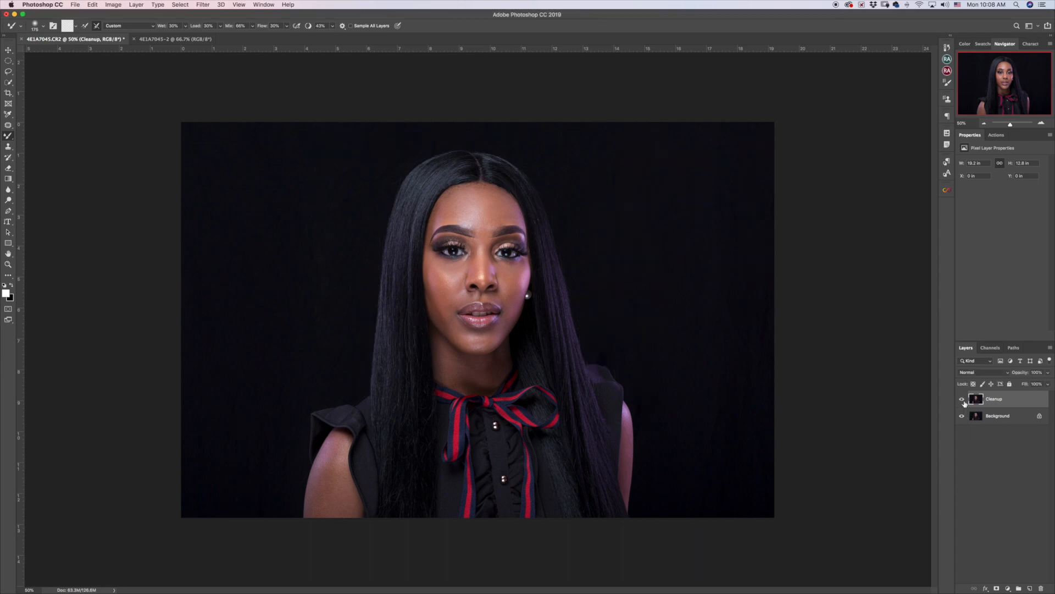
left_click(963, 400)
left_click(963, 400)
left_click(963, 401)
left_click(963, 401)
left_click(995, 136)
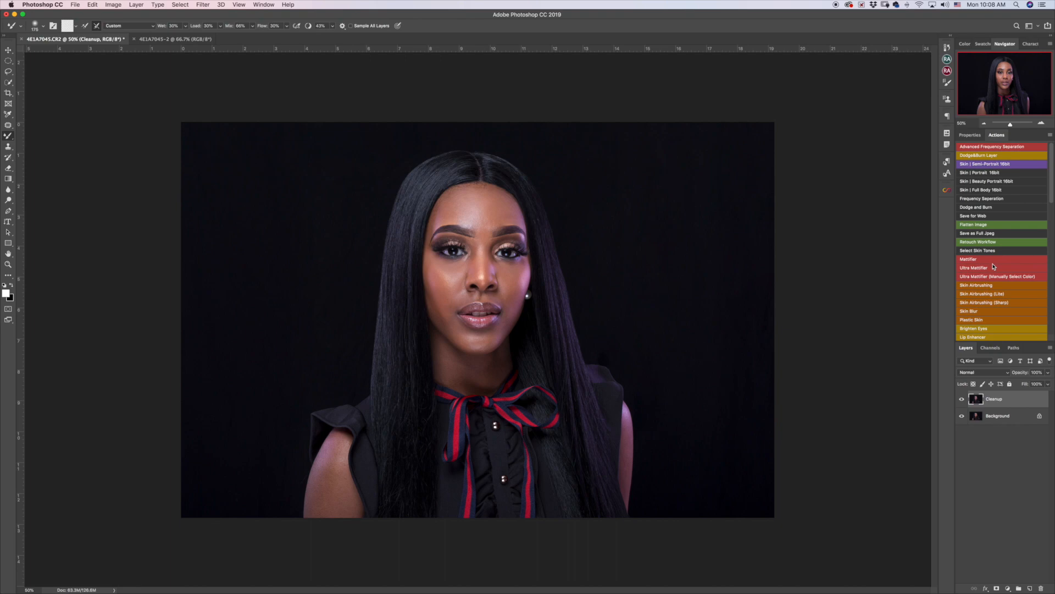
Run Flatten Image and Skin | Semi-Portrait 16bit, then target the Skin Smooth layer mask.
left_click(977, 226)
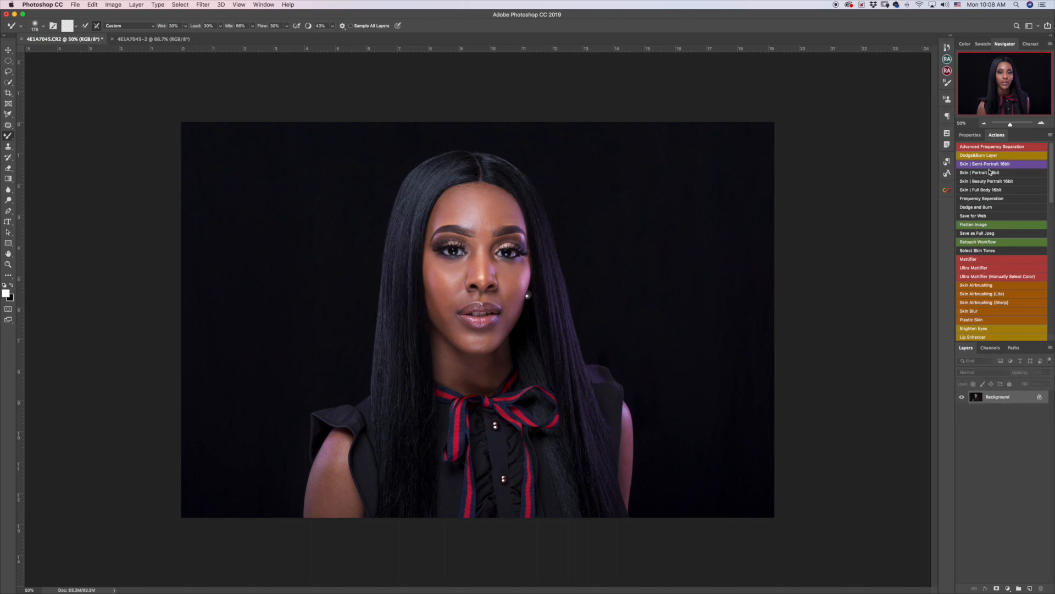
left_click(984, 164)
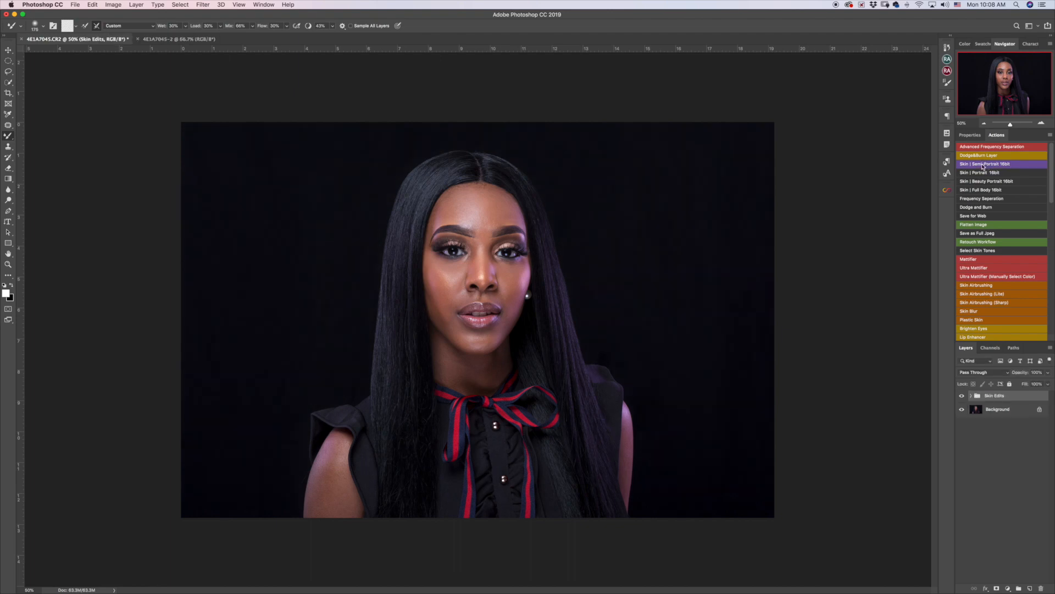
left_click(971, 396)
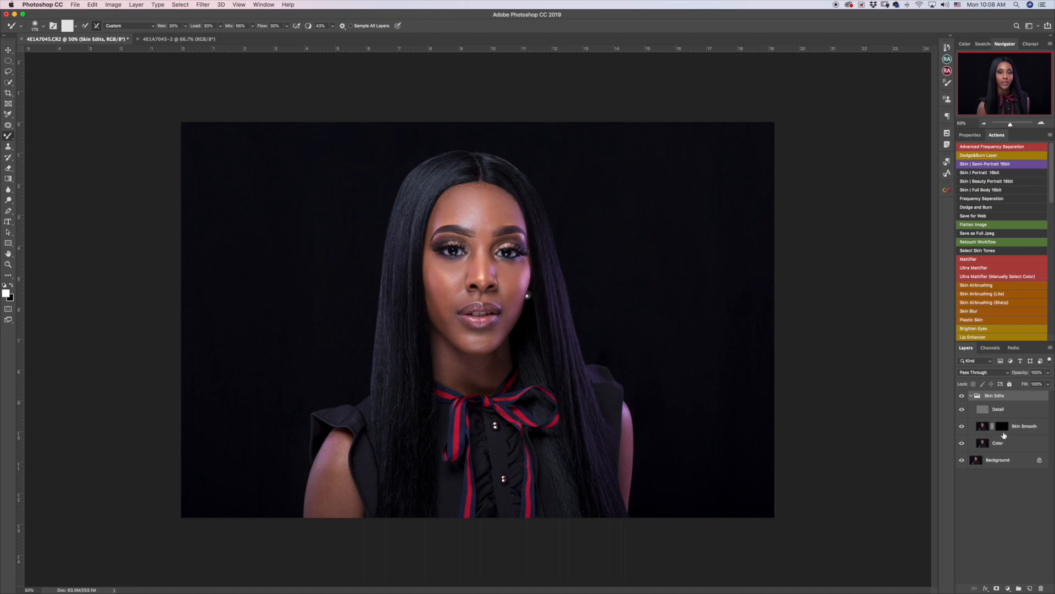
left_click(1003, 428)
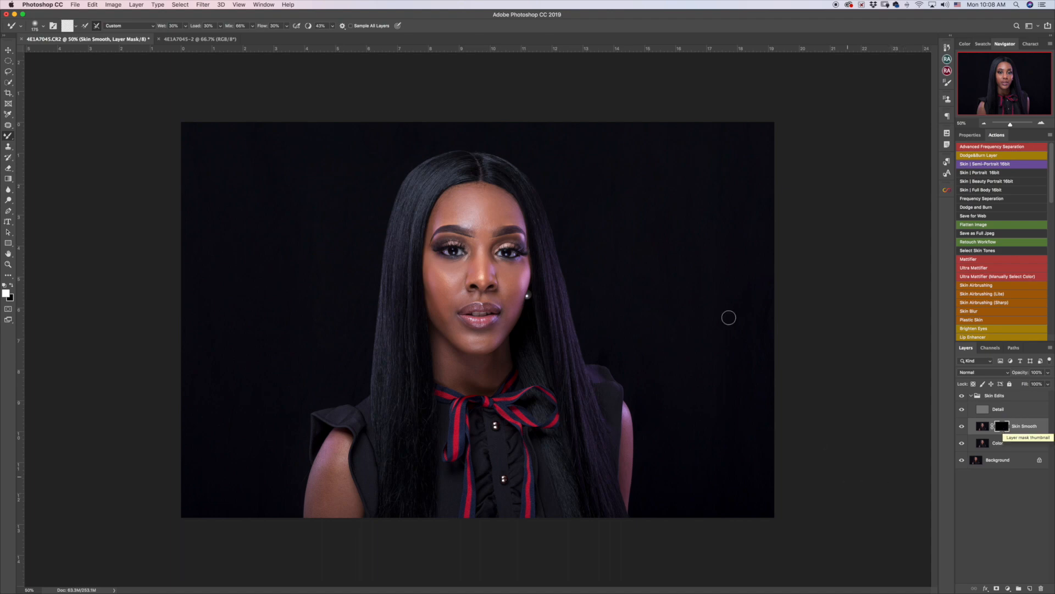
Paint white on the Skin Smooth mask over forehead, cheeks, chin, neck and arms, avoiding eyes, lips and hair.
key("shift+b")
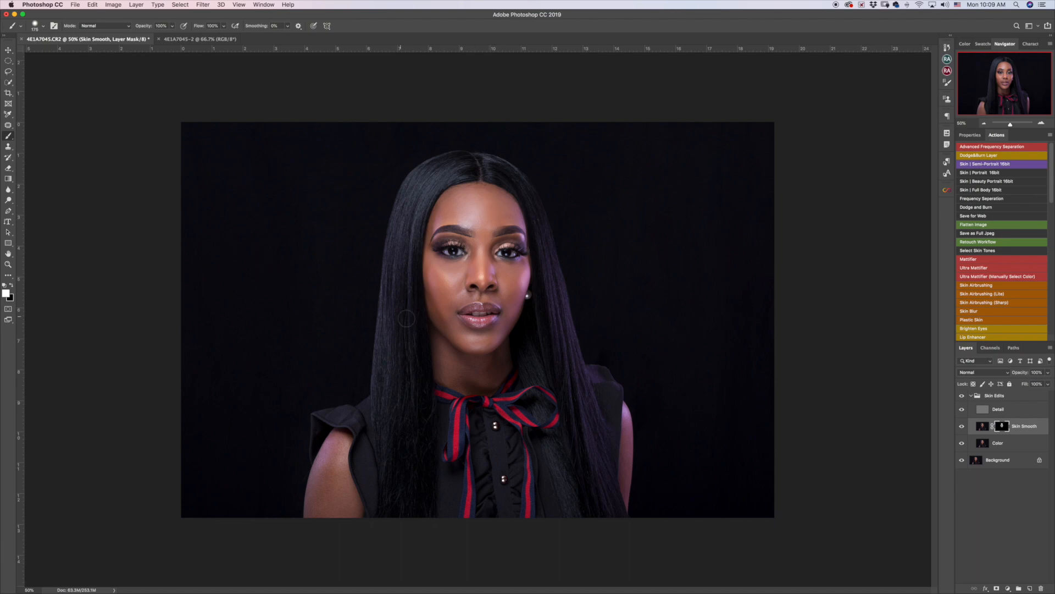
key("backslash")
key("backslash")
key("bracketleft")
key("bracketleft")
key("bracketleft")
key("bracketleft")
key("backslash")
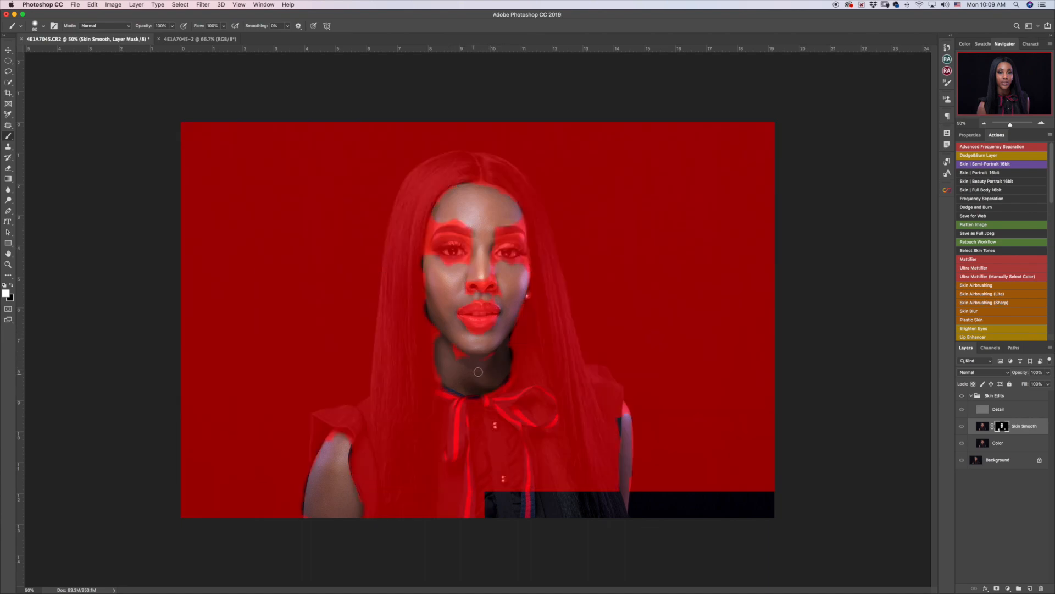
key("backslash")
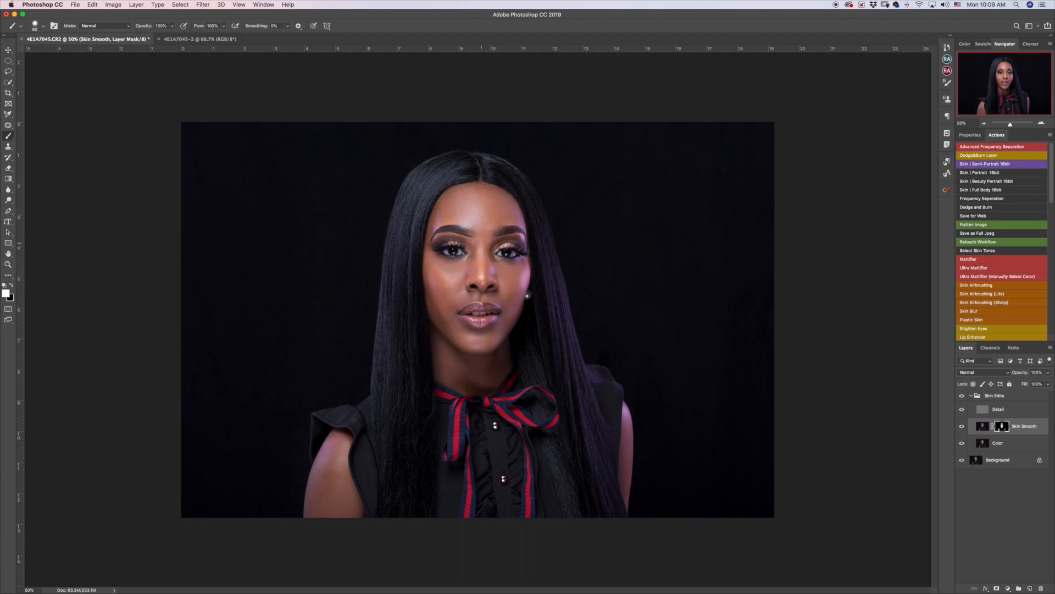
Blend and even out the skin tones with the Mixer Brush on the Skin Smooth layer's pixels.
key("bracketright")
left_click(982, 427)
key("shift+b")
key("shift+b")
key("shift+b")
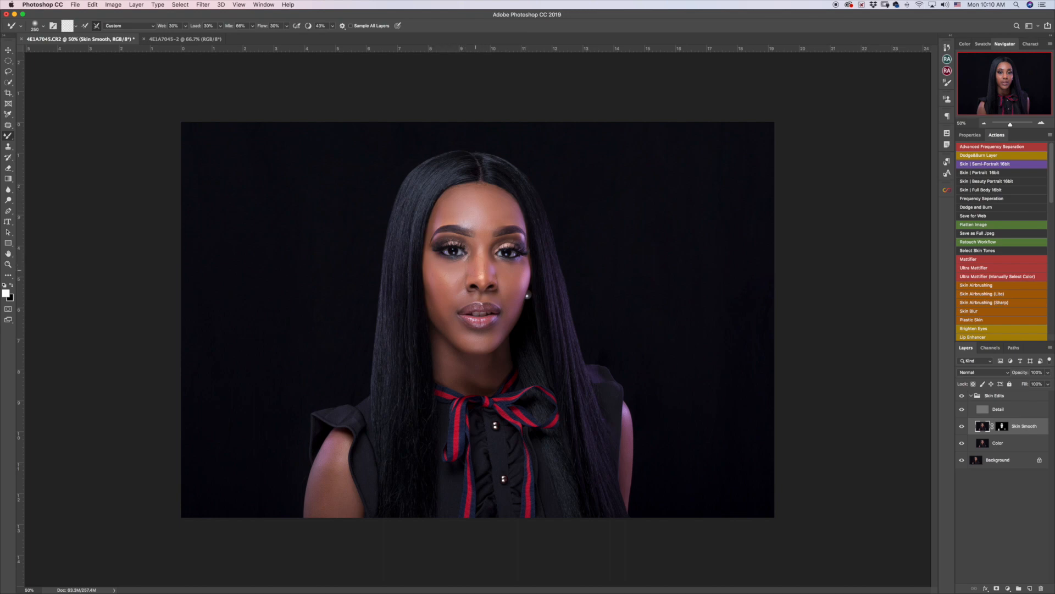
key("bracketleft")
key("bracketleft")
Blend the neck skin, compare with the Skin Edits group on and off, then collapse the group.
left_click_drag(485, 366, 474, 380)
left_click(962, 395)
left_click(962, 396)
left_click(972, 396)
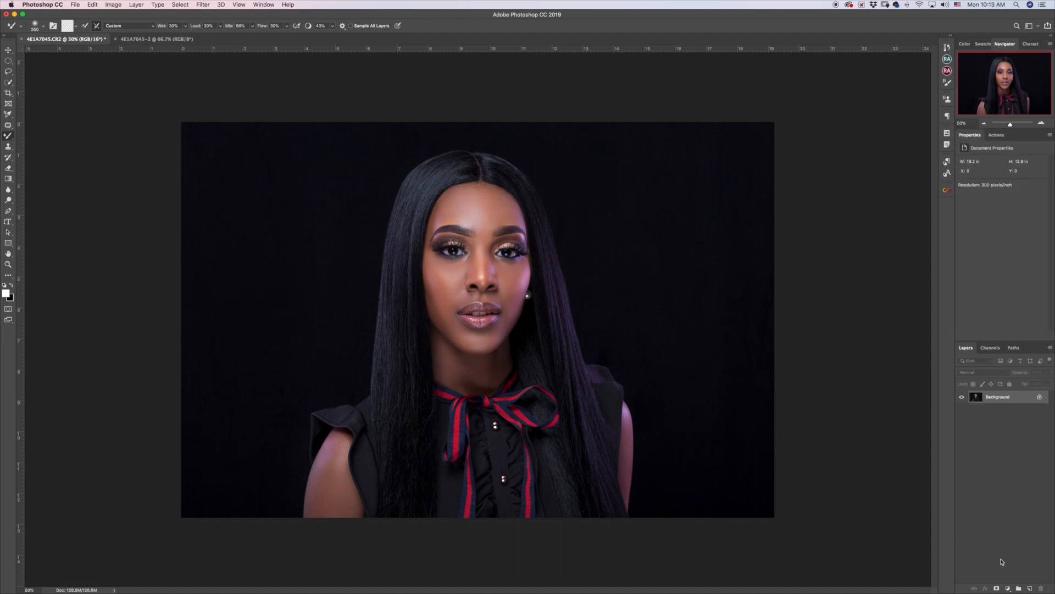
Add a Curves layer with the Contrast Boost Trent preset at 42% opacity.
left_click(1008, 588)
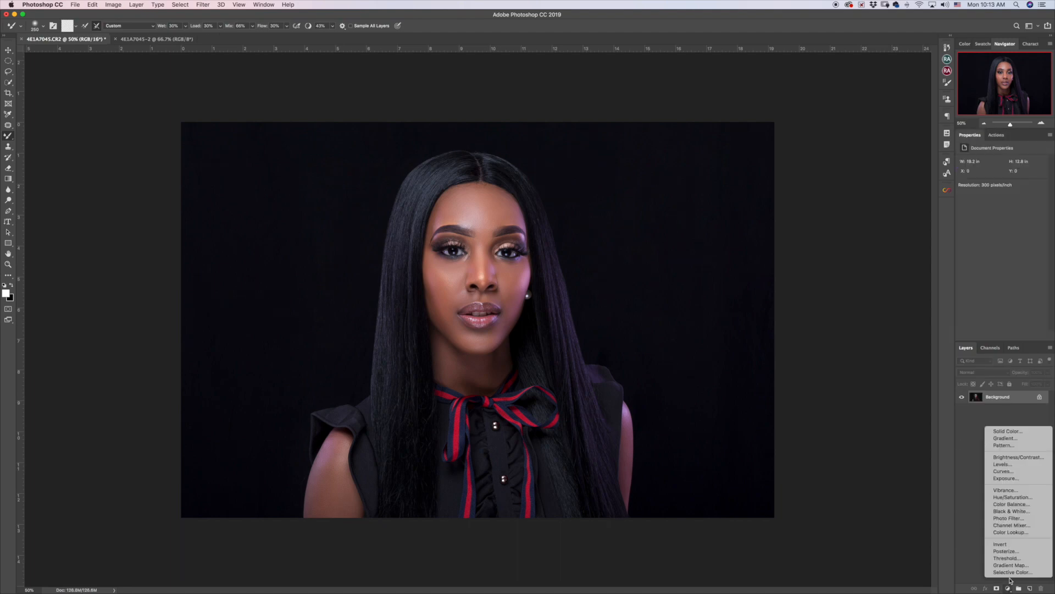
left_click(1025, 473)
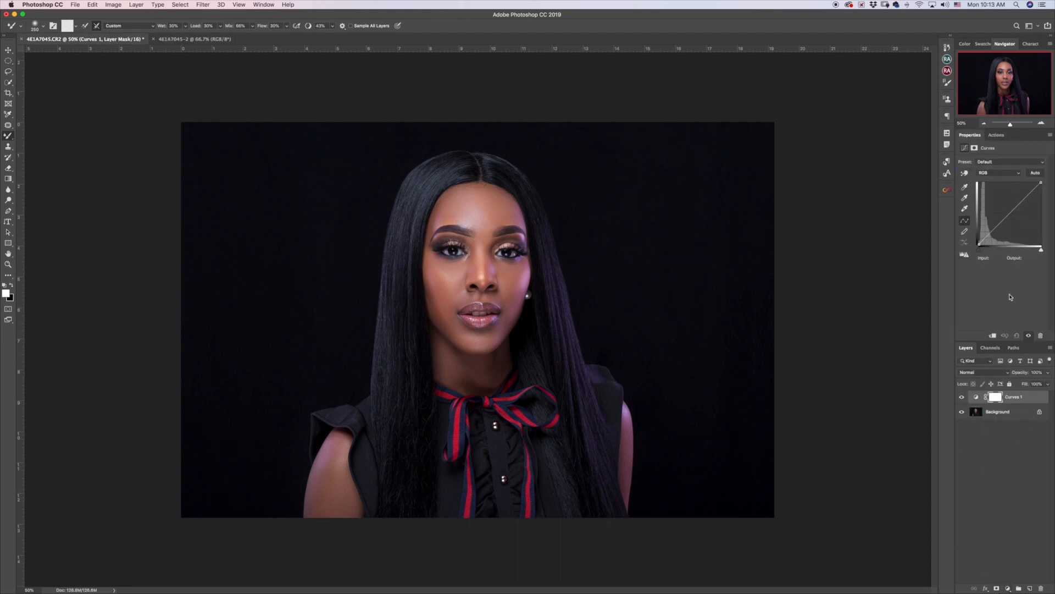
left_click(1009, 162)
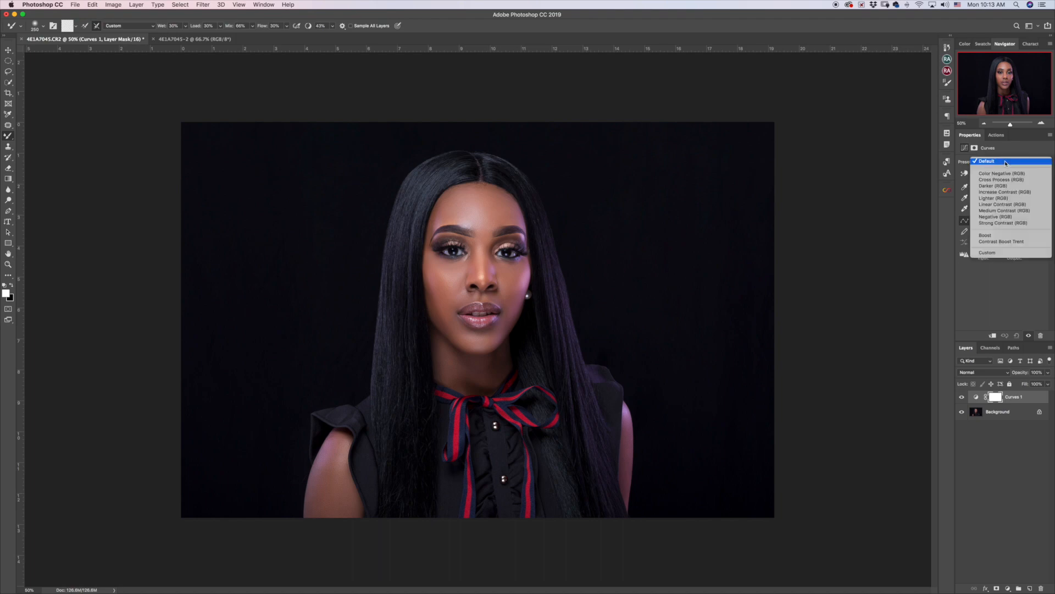
left_click(993, 243)
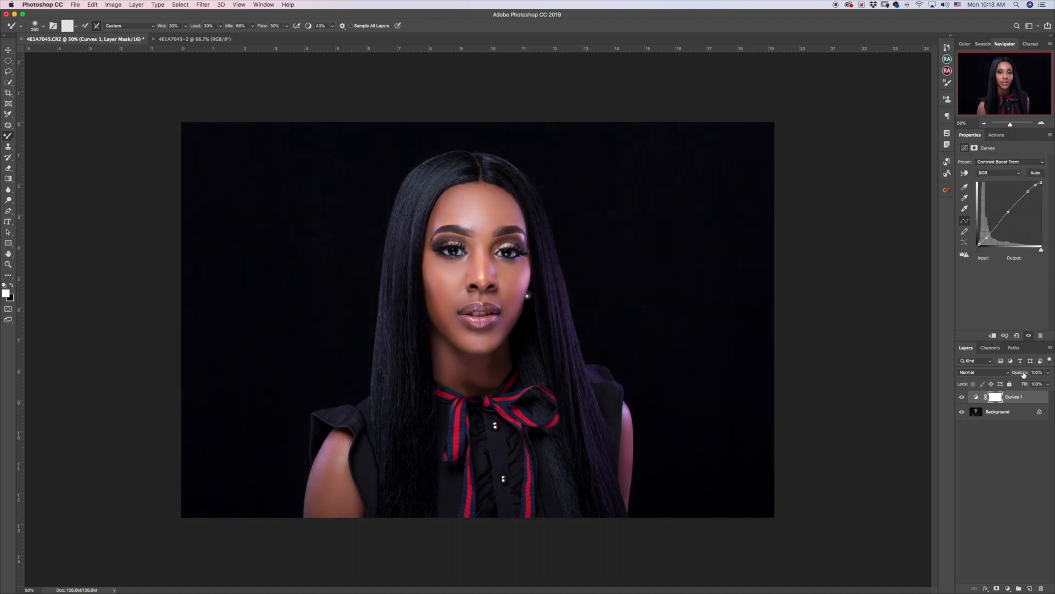
left_click_drag(1017, 375, 988, 389)
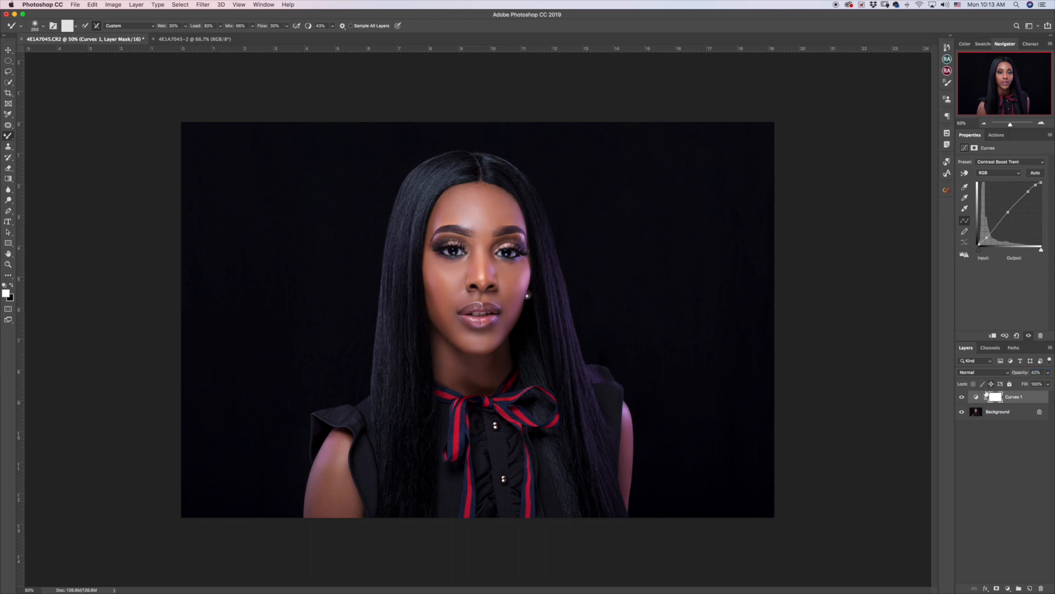
left_click(1008, 588)
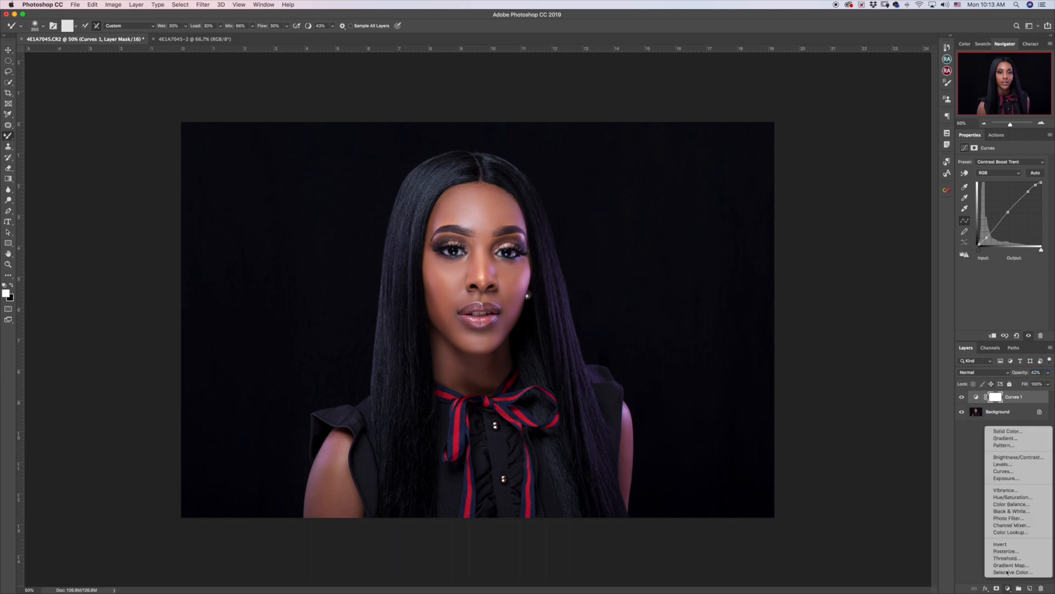
Undo the stray Curves 2 and add a Levels layer with input levels 7, 1.00 and 230.
left_click(1015, 471)
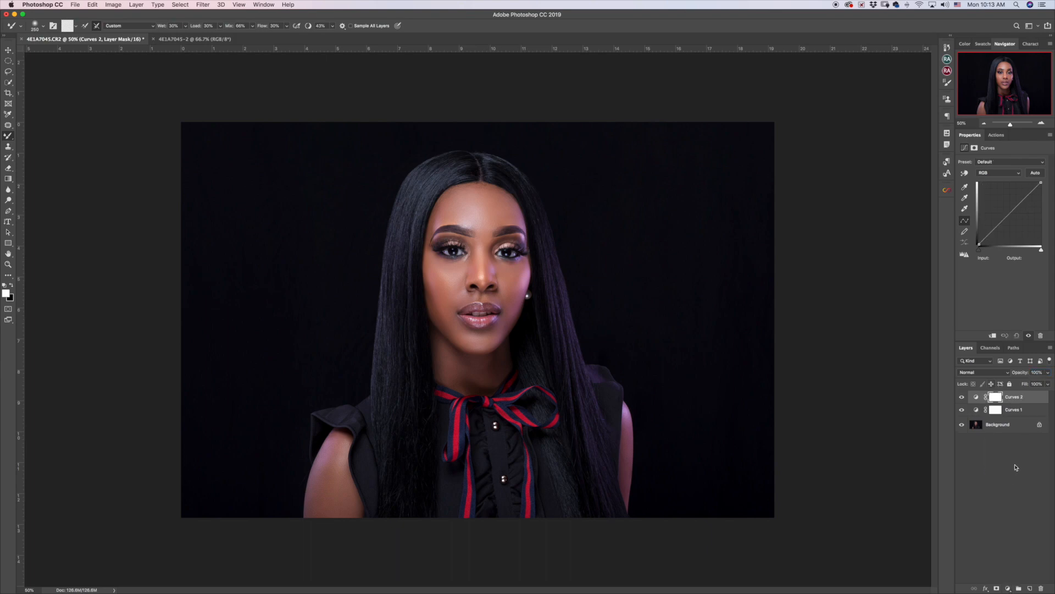
key("super+z")
left_click(1008, 588)
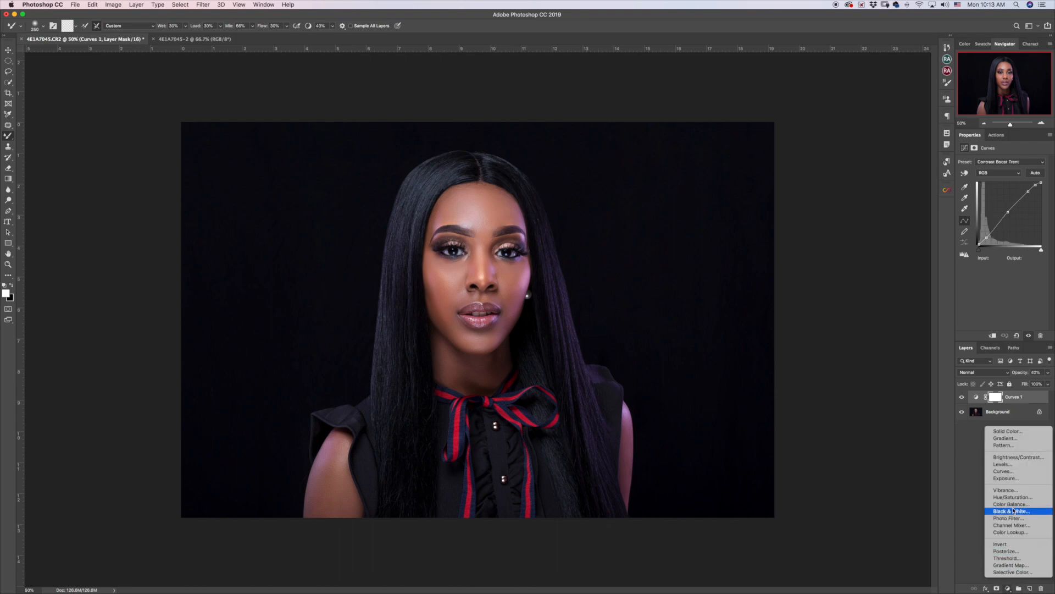
left_click(1010, 468)
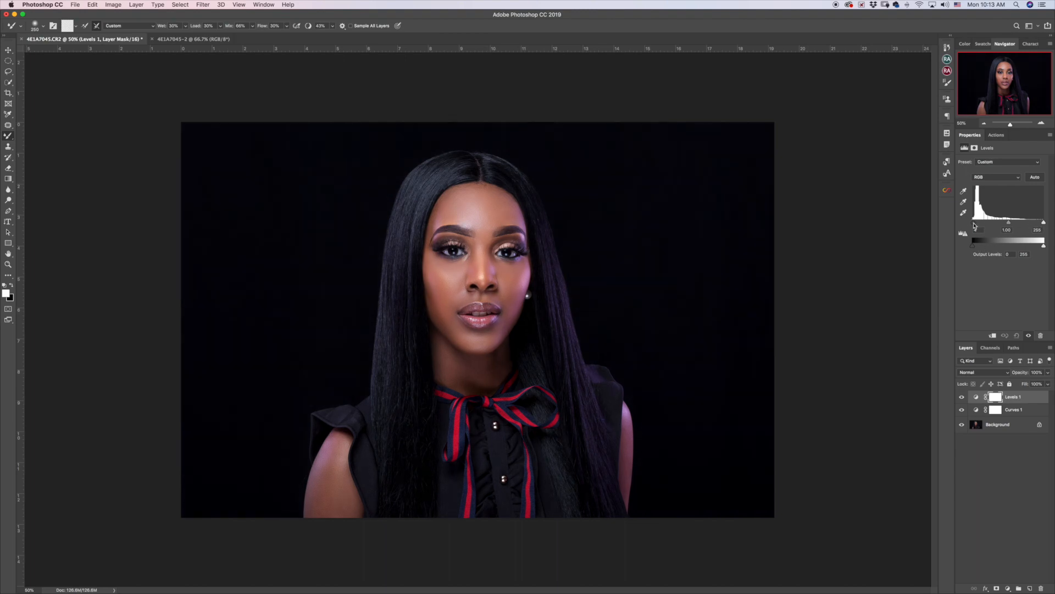
left_click(974, 226, "alt")
left_click_drag(975, 224, 975, 225)
left_click_drag(1044, 224, 1037, 224)
left_click(1038, 224, "alt")
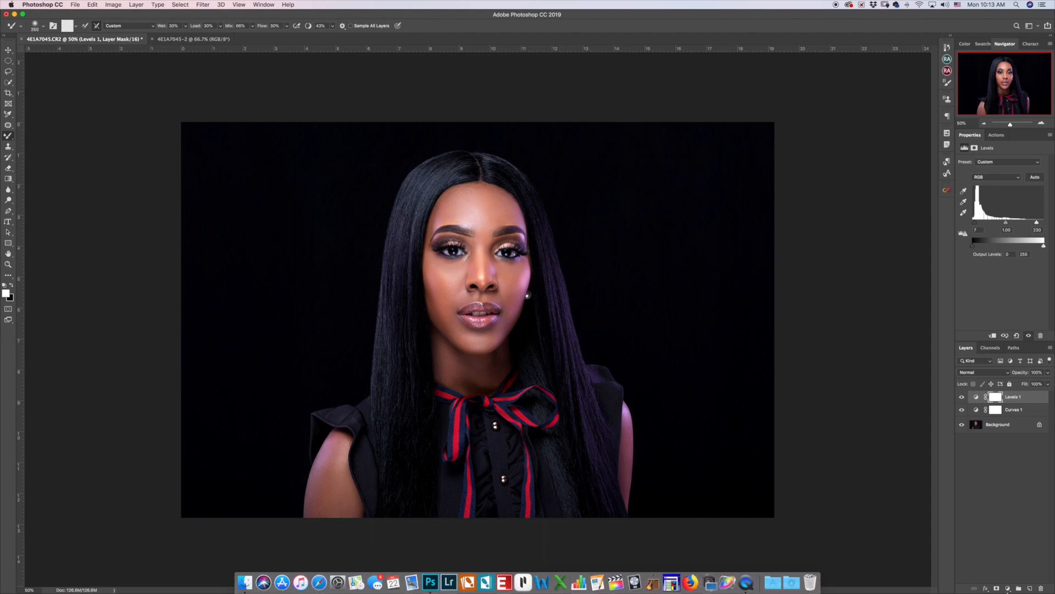
left_click(1008, 588)
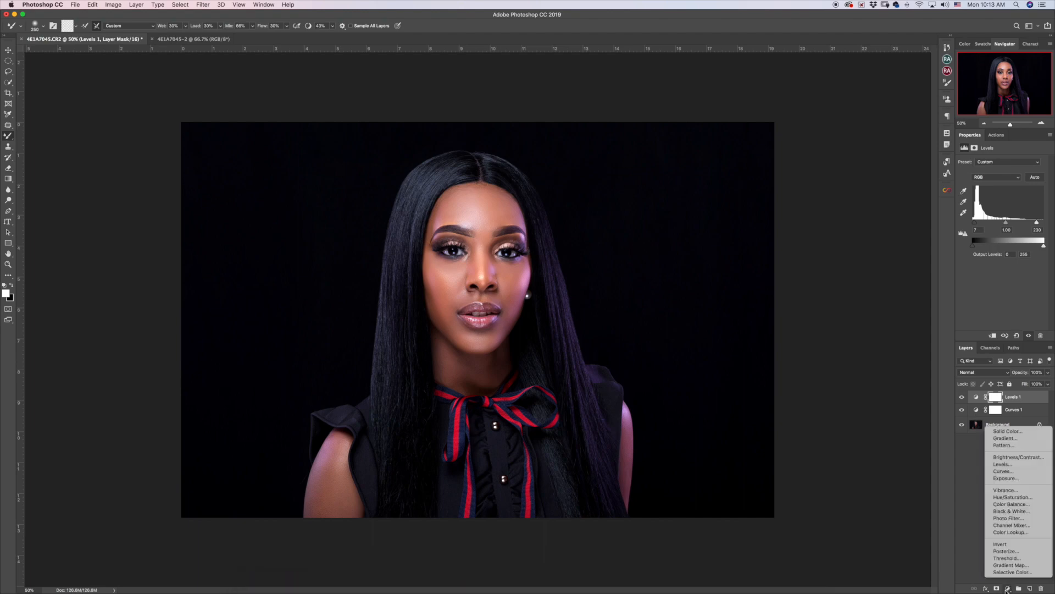
Add a Cooling Filter (82) Photo Filter with its mask inverted to black, and zoom in on the face.
left_click(1010, 518)
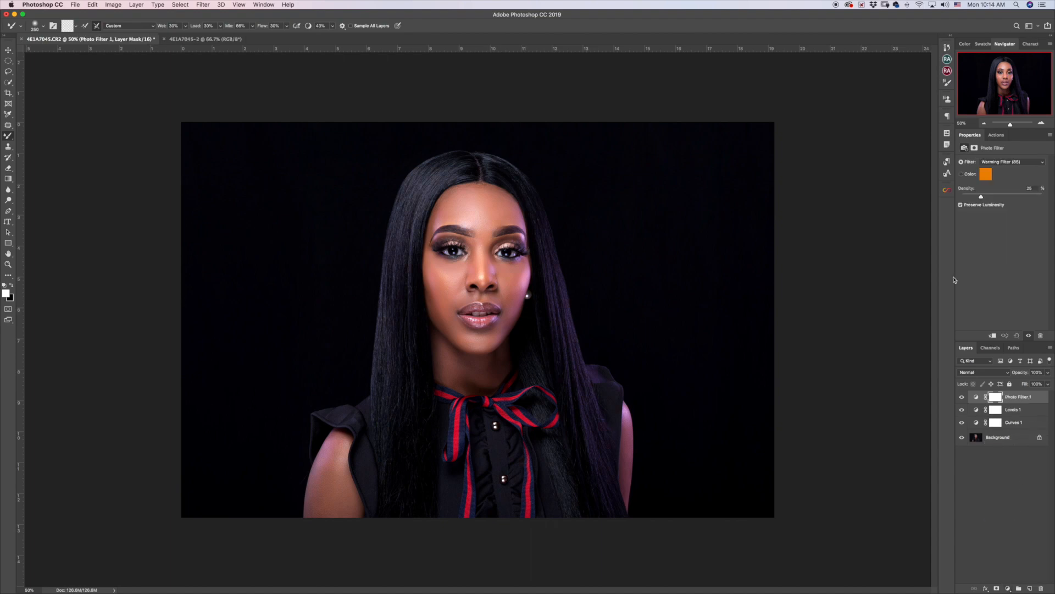
left_click(1006, 163)
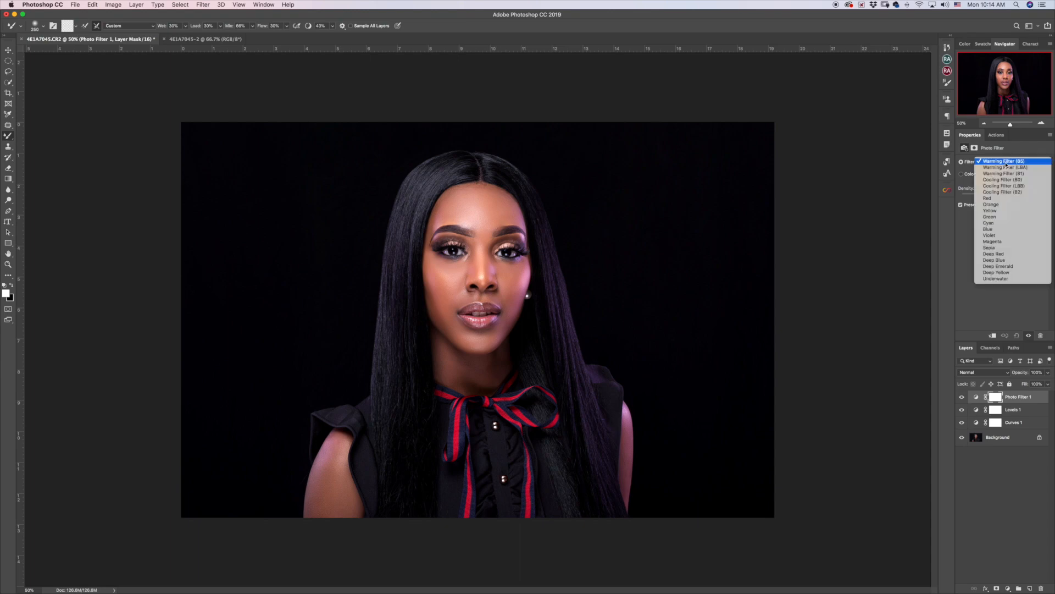
left_click(1000, 193)
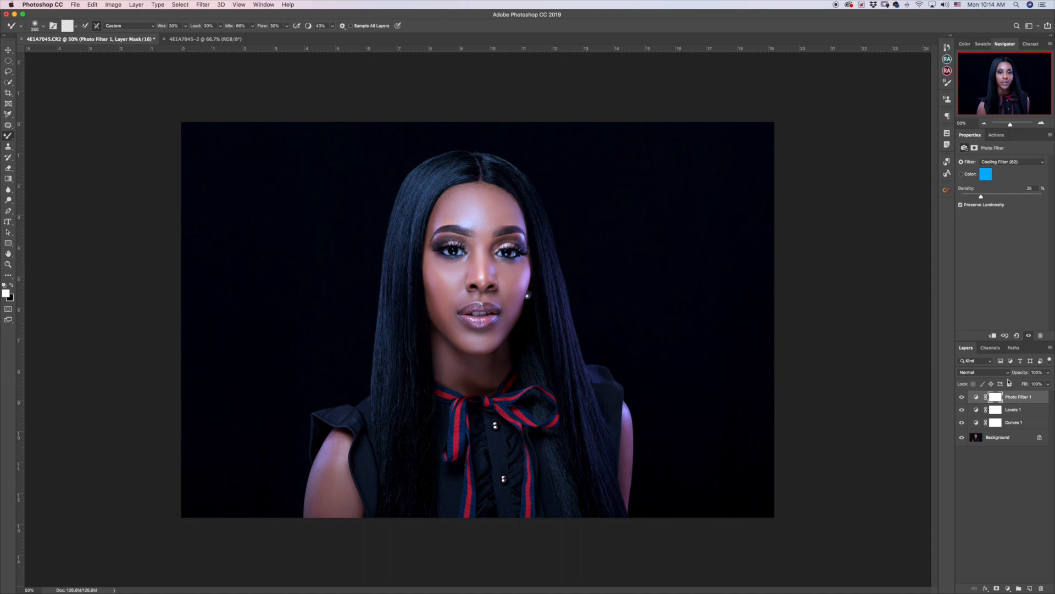
key("super+i")
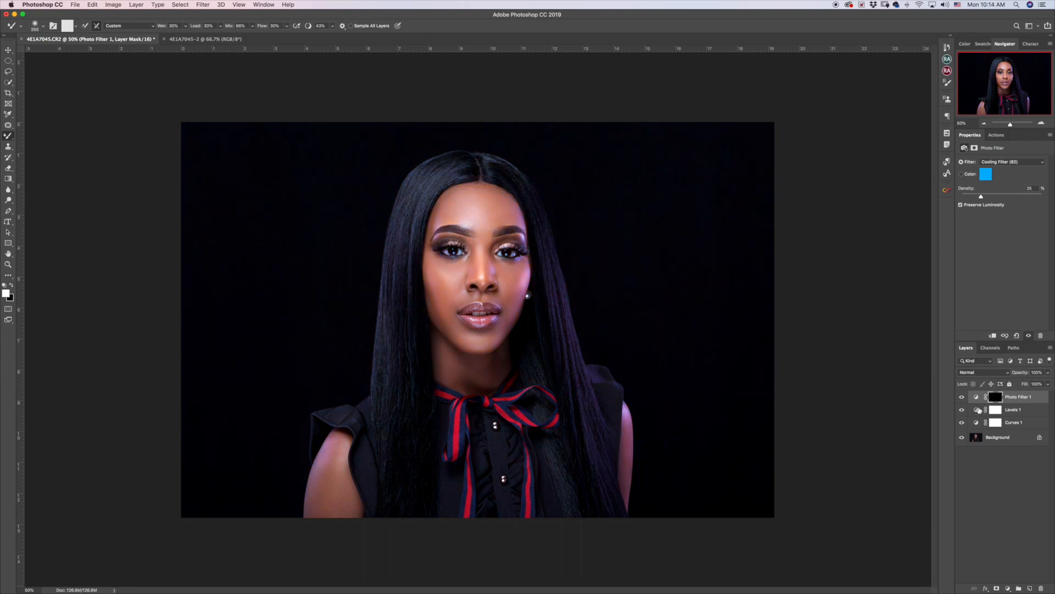
key("super+plus")
key("super+plus")
key("super+plus")
key("super+plus")
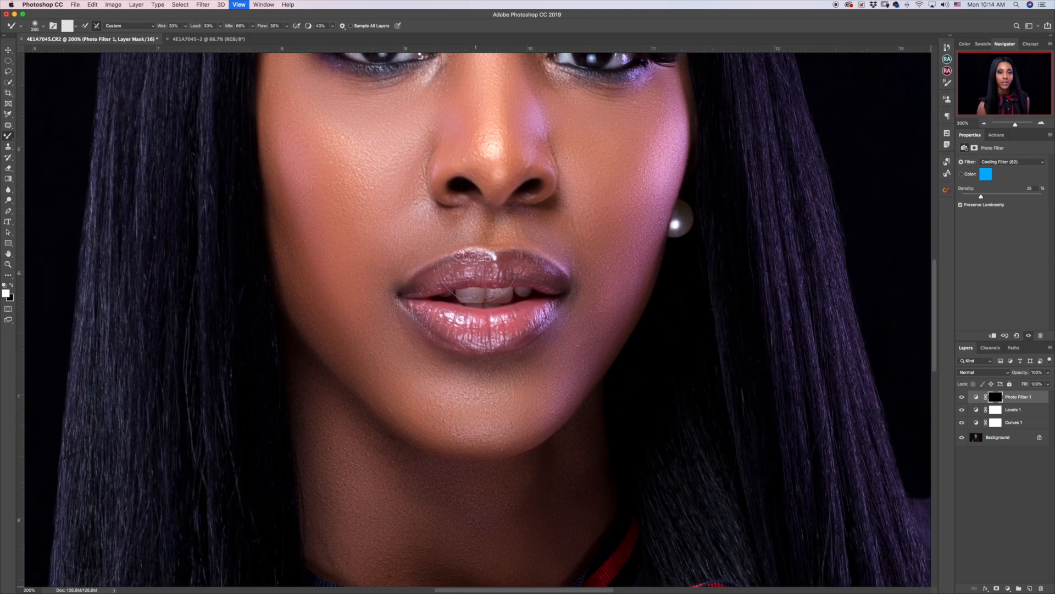
Paint the Photo Filter mask white over the irises to tint them blue.
left_click_drag(487, 104, 466, 408)
key("super+r")
key("shift+b")
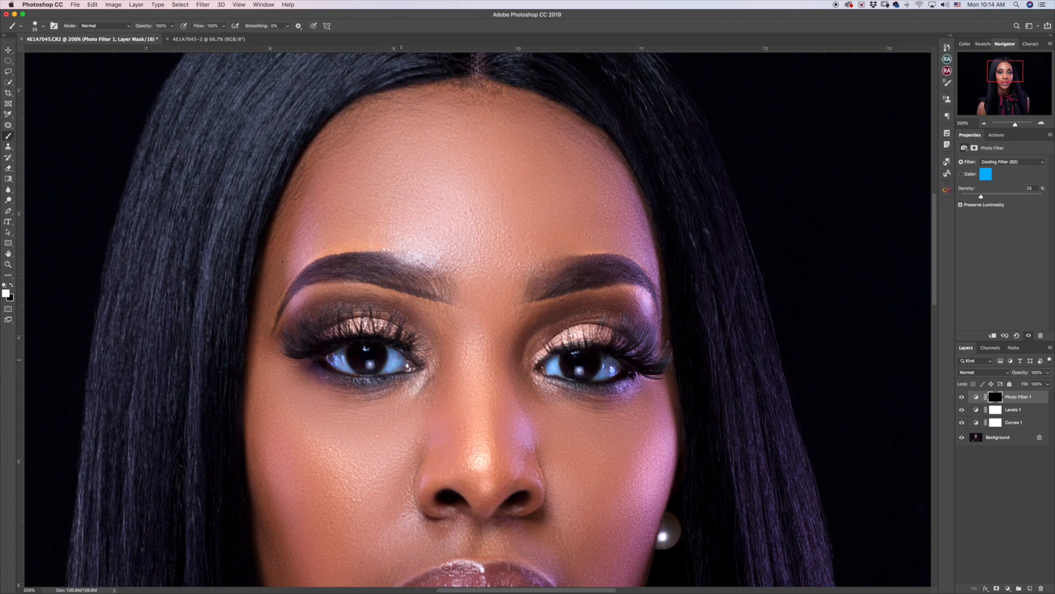
Fade the Photo Filter to about 4% opacity and hide it to compare.
key("super+0")
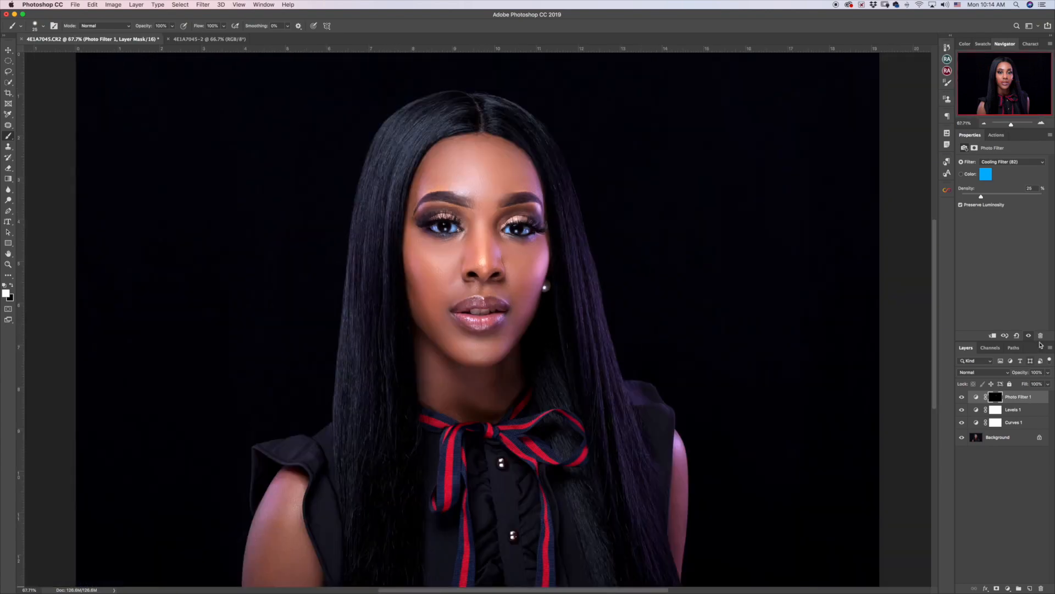
left_click_drag(1020, 372, 977, 398)
left_click_drag(983, 398, 976, 400)
left_click(1000, 487)
left_click(962, 398)
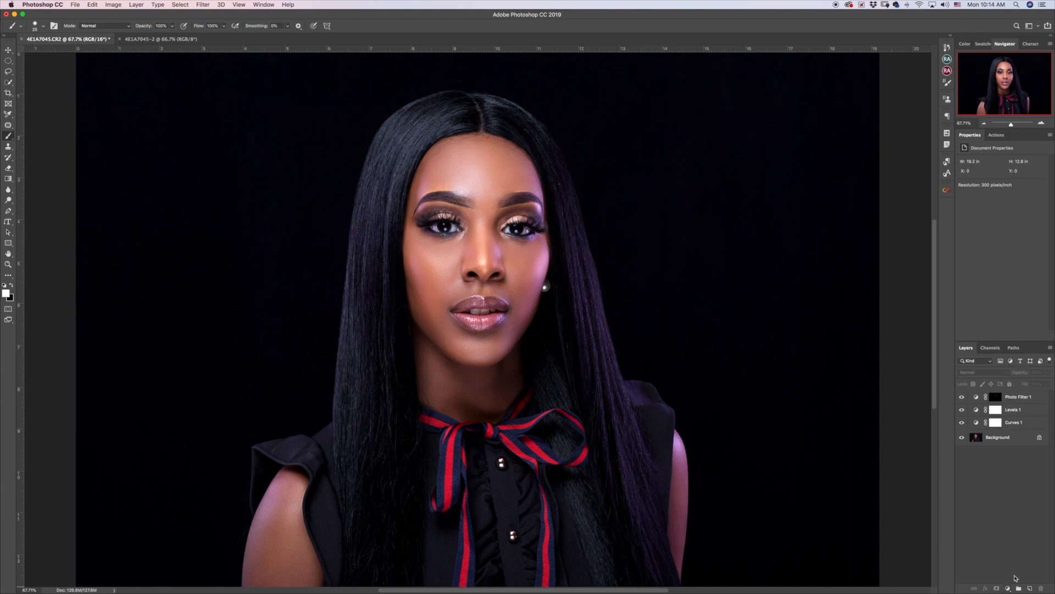
Add a brightening Curves layer with an inverted mask and name it Dodge.
left_click(1008, 589)
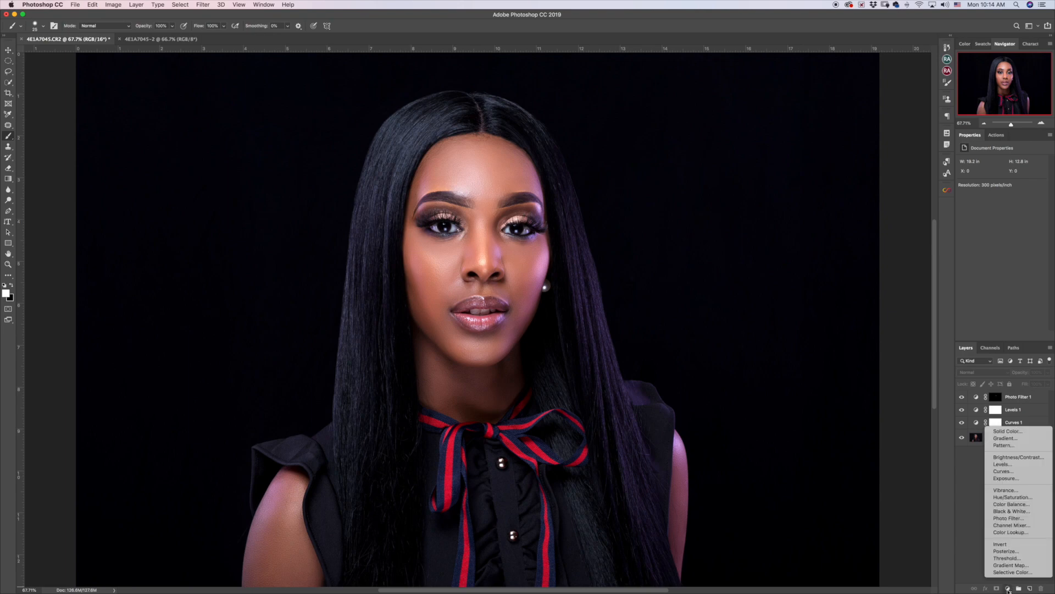
left_click(1010, 471)
left_click_drag(1011, 212, 1007, 210)
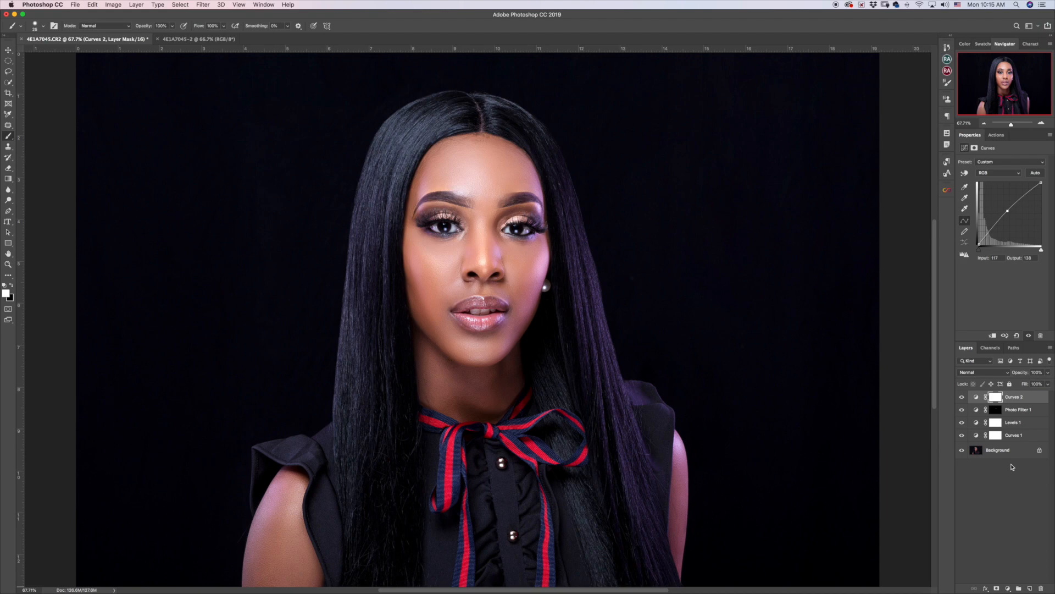
key("super+i")
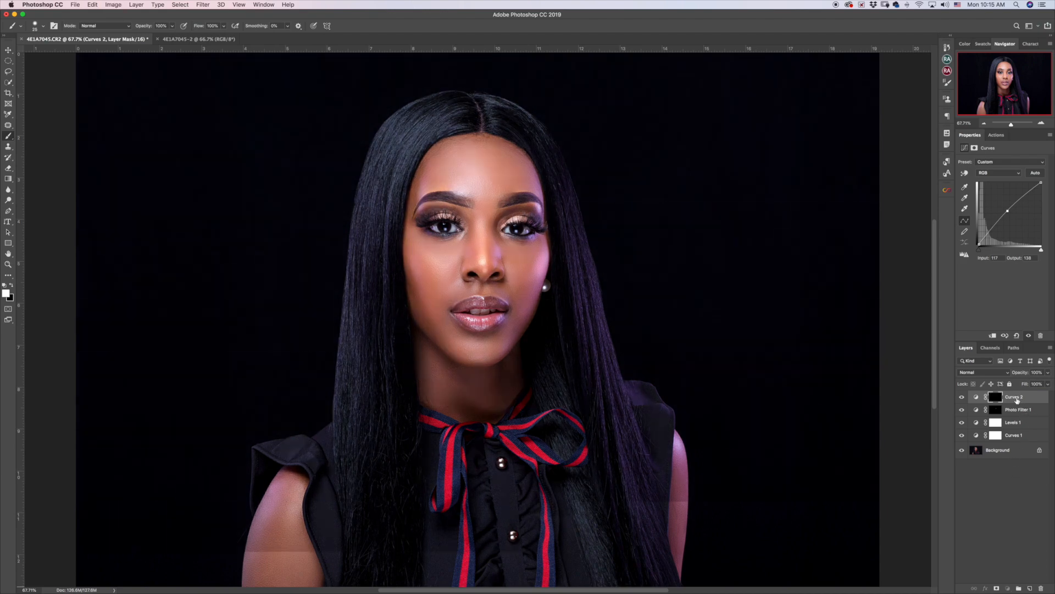
double_click(1015, 396)
type("Dodge")
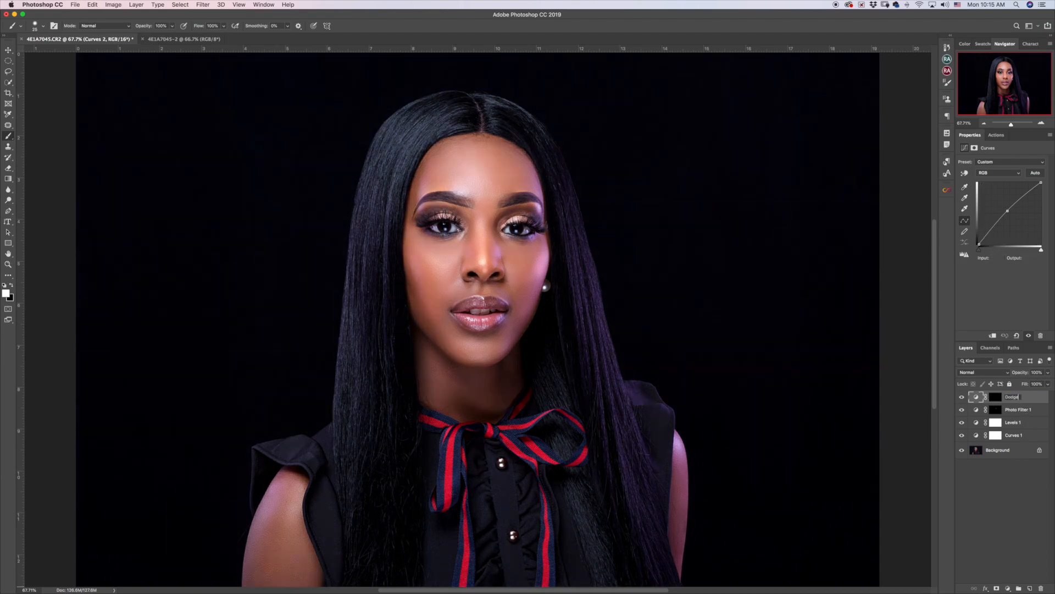
key("Return")
Add a default Exposure adjustment layer above Dodge.
left_click(982, 570)
left_click(1008, 588)
left_click(1006, 478)
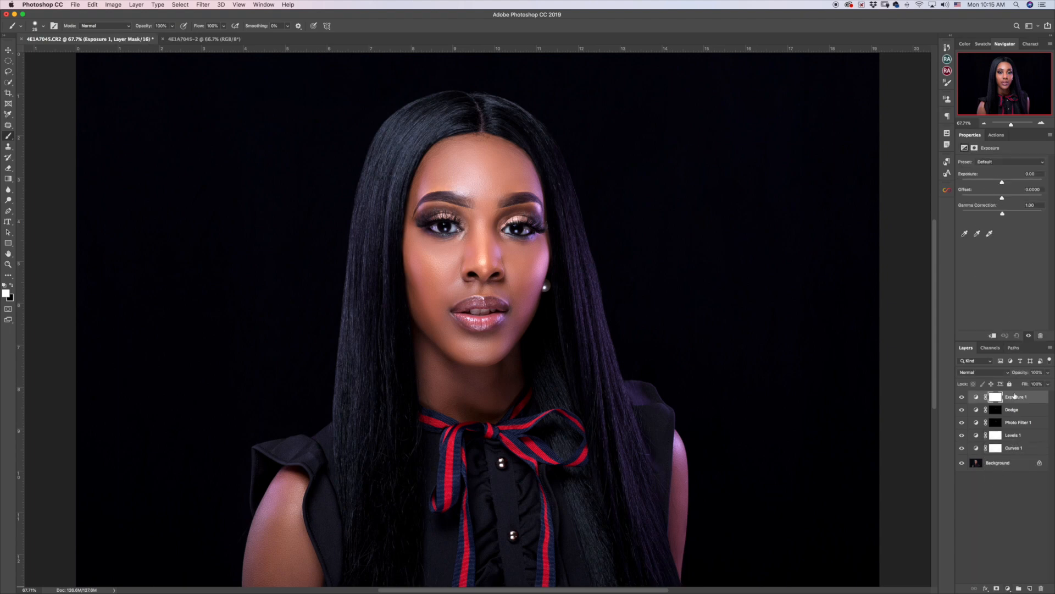
Undo the Exposure layer and add a darkening Curves layer named Burn.
key("super+z")
left_click(1008, 588)
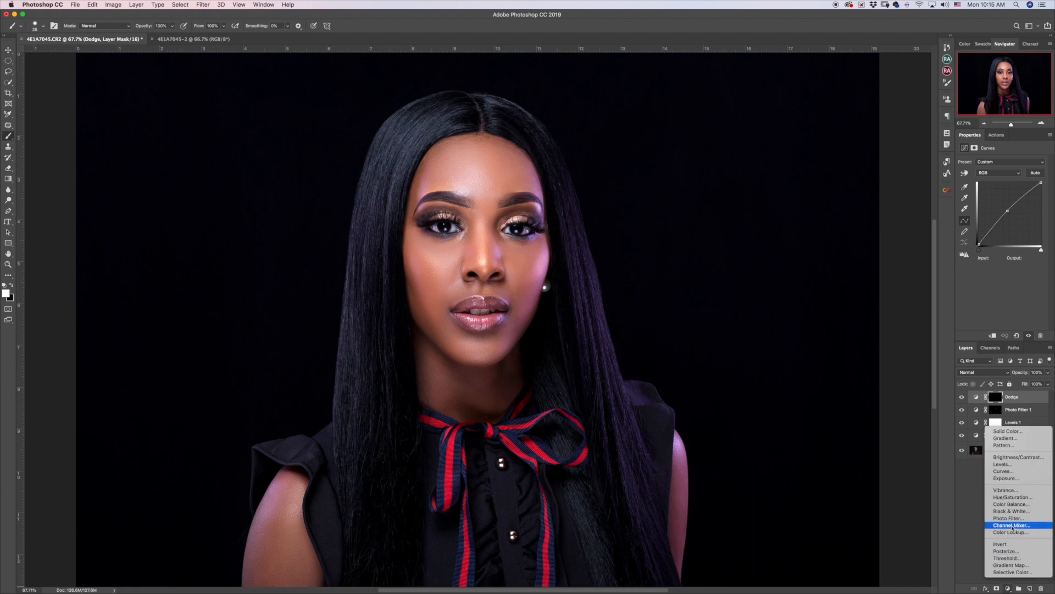
left_click(1000, 472)
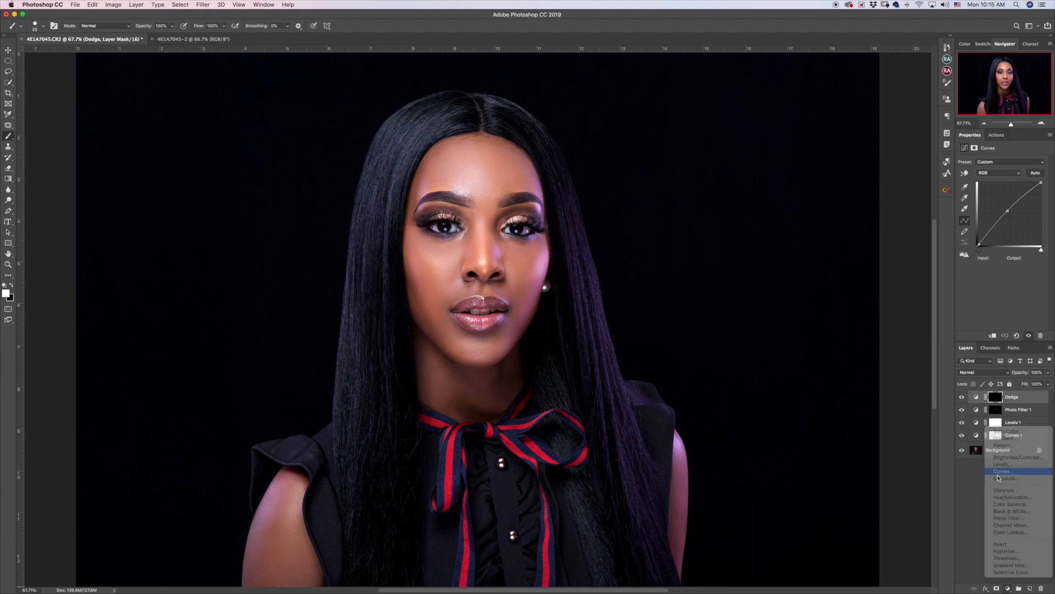
left_click_drag(1011, 214, 1014, 218)
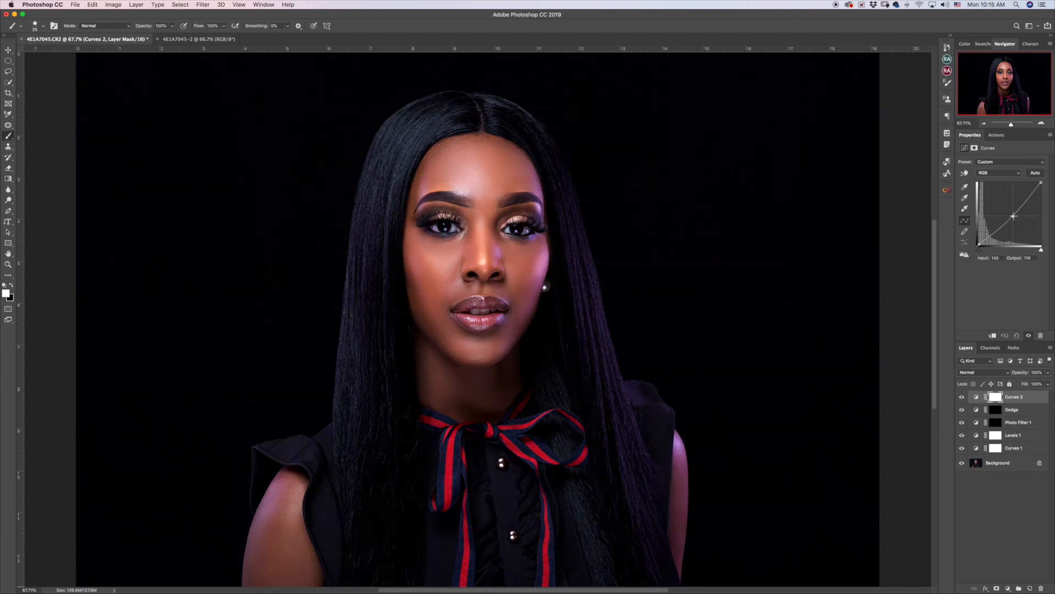
double_click(1013, 397)
type("Bu")
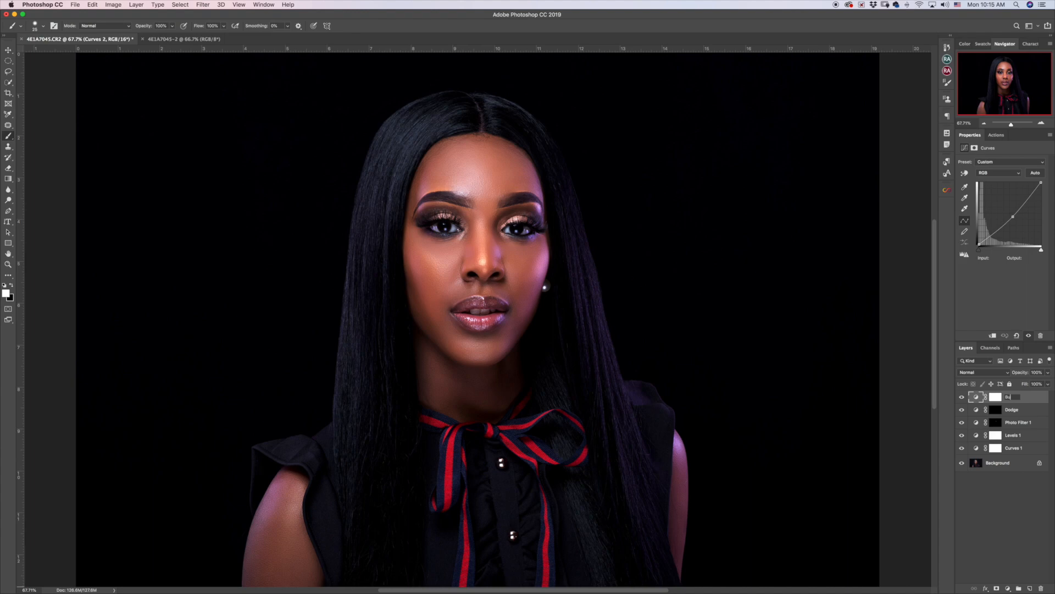
type("rn")
key("Return")
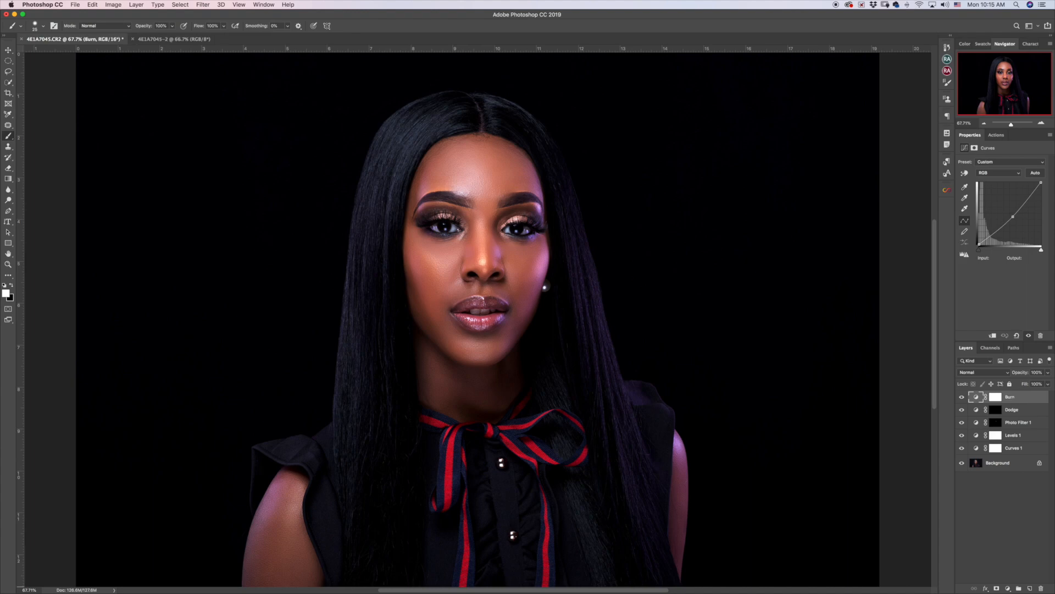
Invert the Burn mask to black and group Burn with Dodge.
left_click(996, 397)
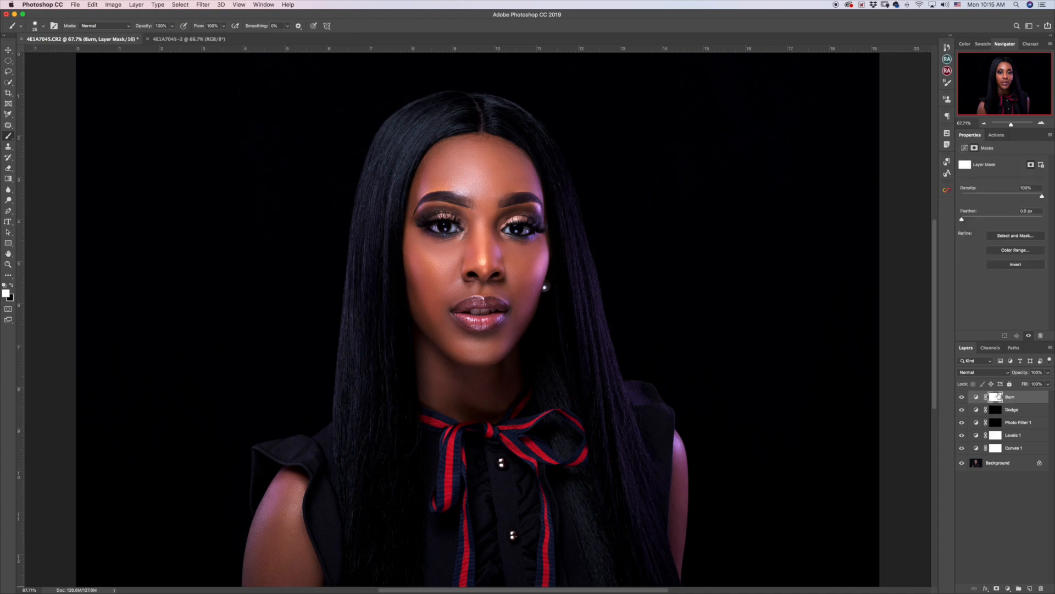
key("super+i")
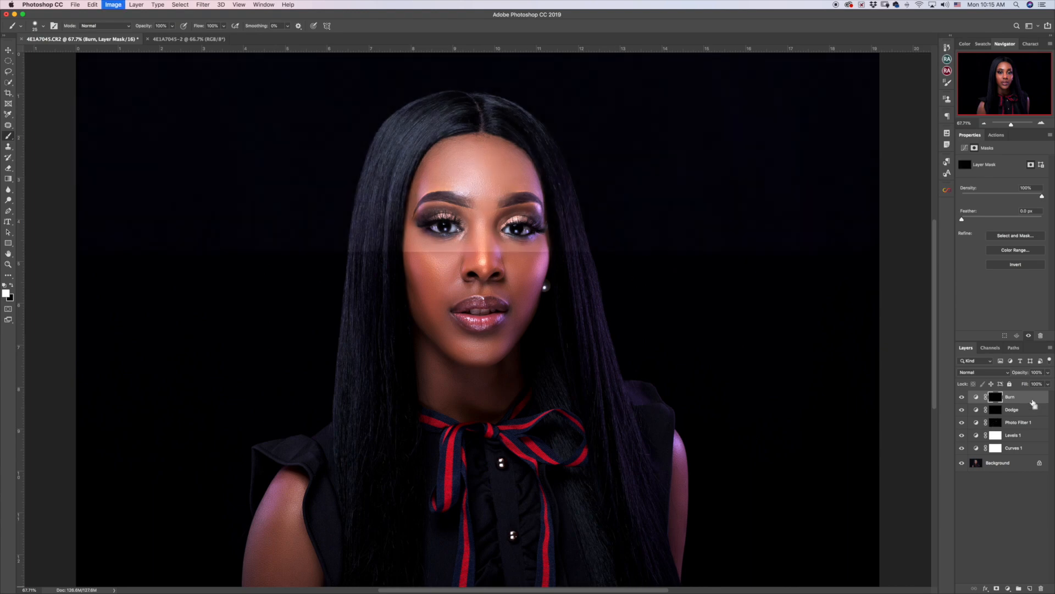
left_click(1026, 411, "shift")
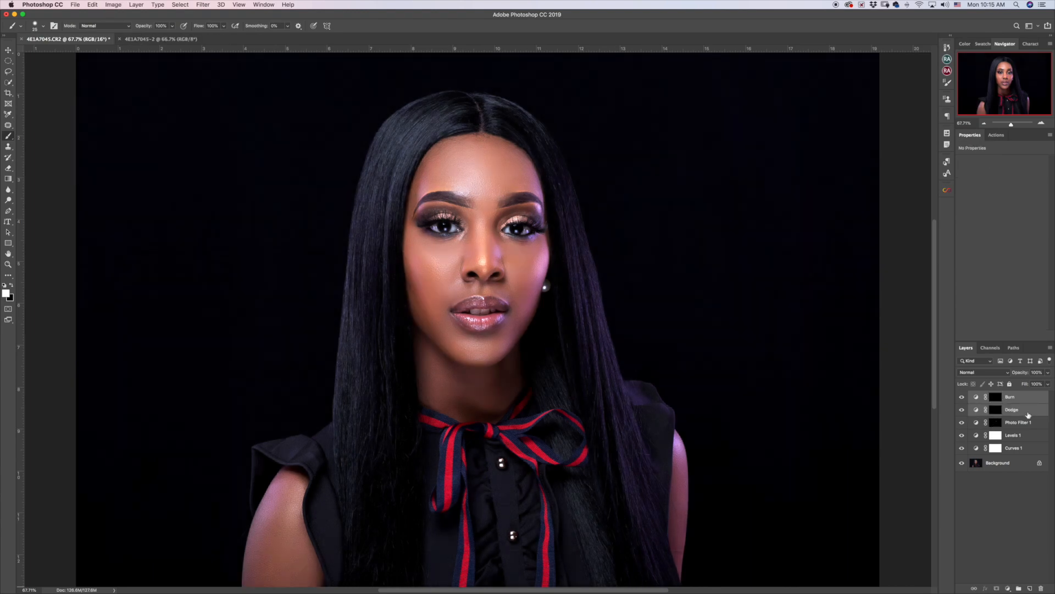
key("super+g")
Rename Group 1 to DnB.
double_click(993, 396)
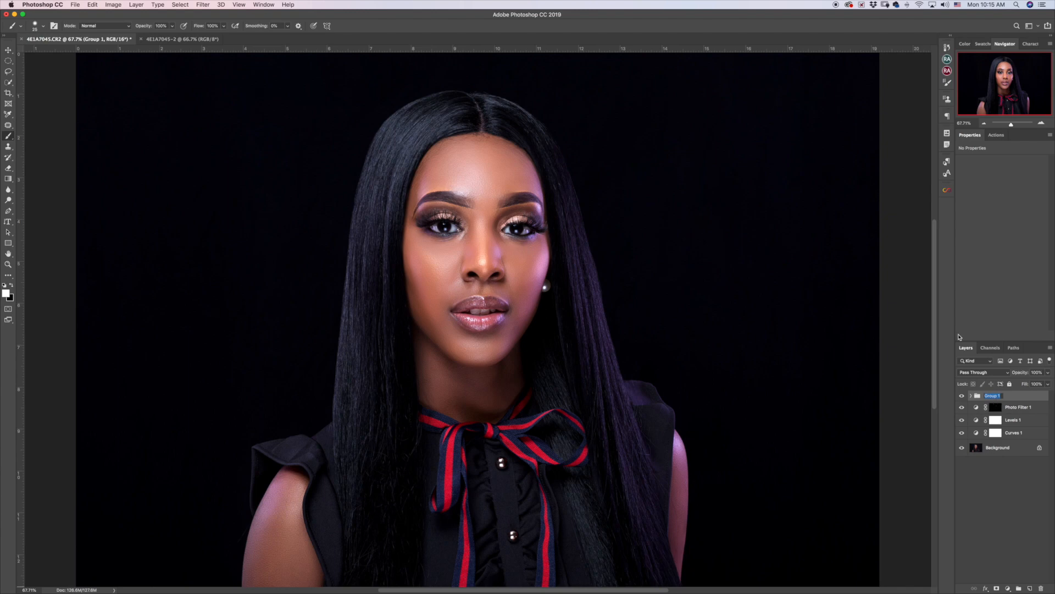
type("DnB")
key("Return")
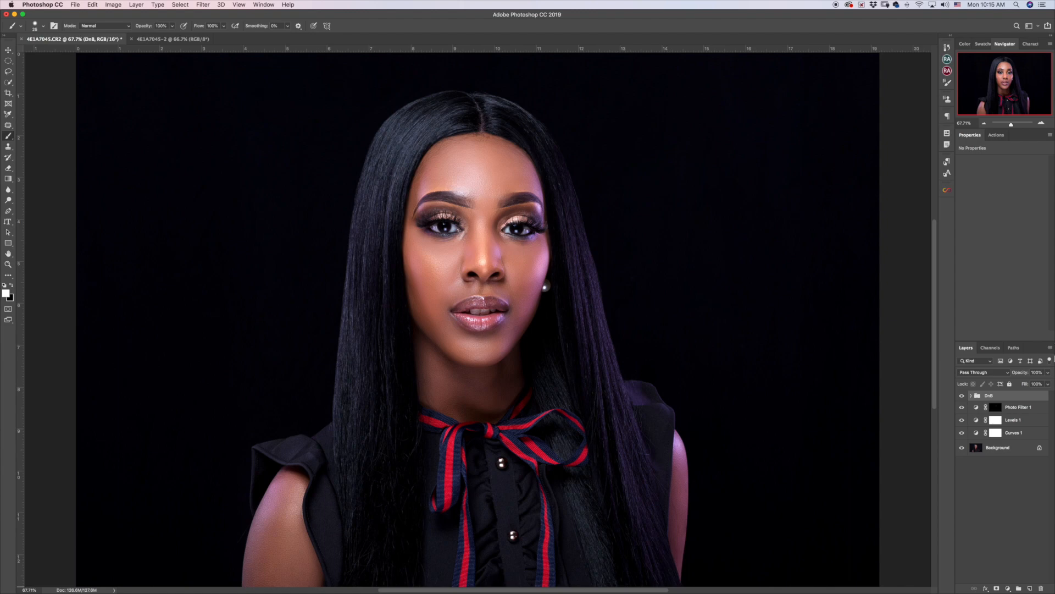
Group Photo Filter 1, Levels 1 and Curves 1 together, then expand DnB.
left_click(1038, 411)
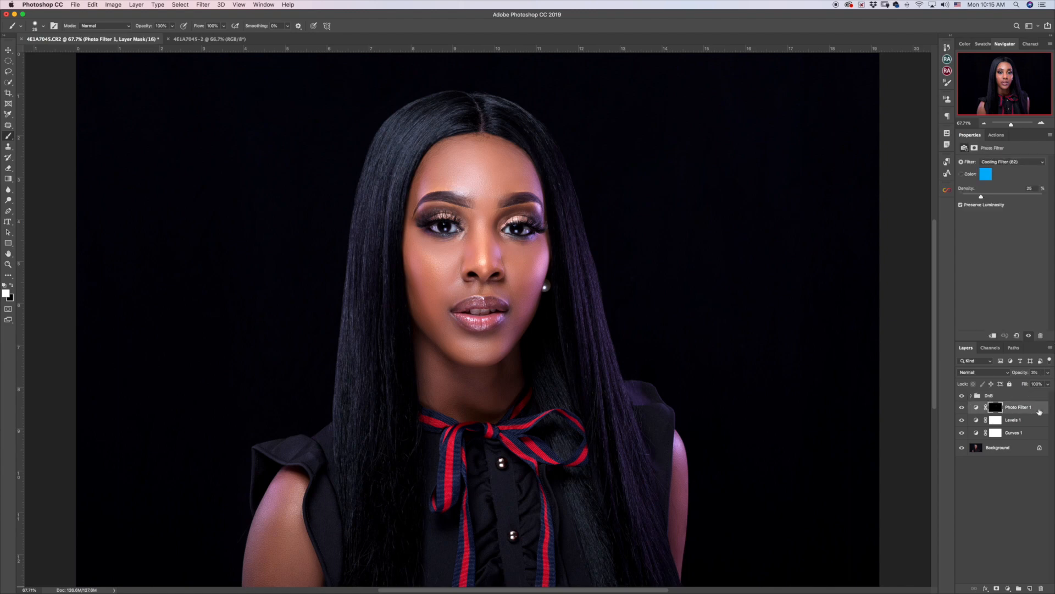
left_click(1031, 434, "shift")
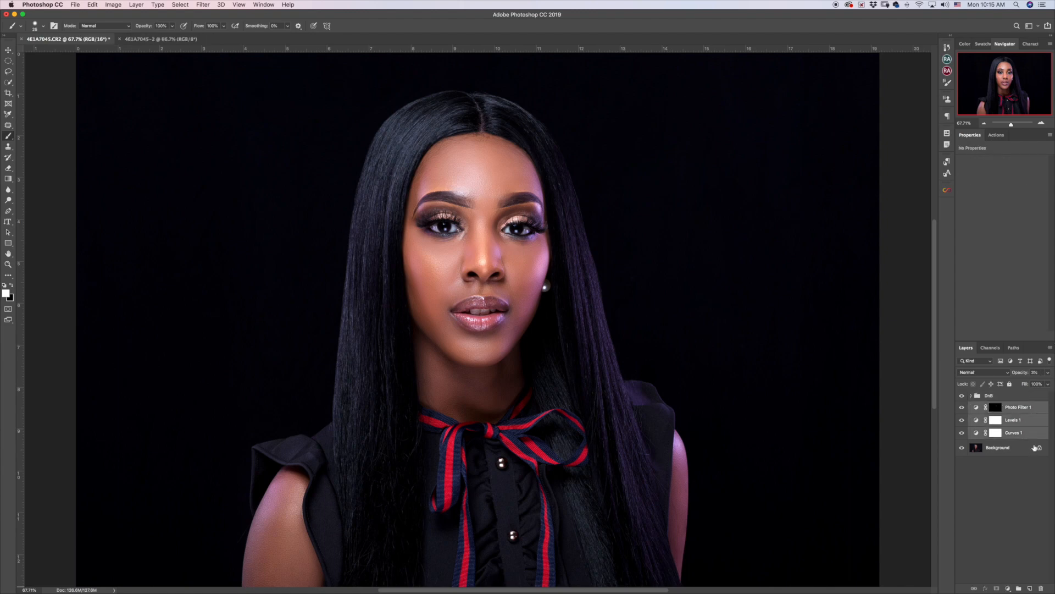
key("super+g")
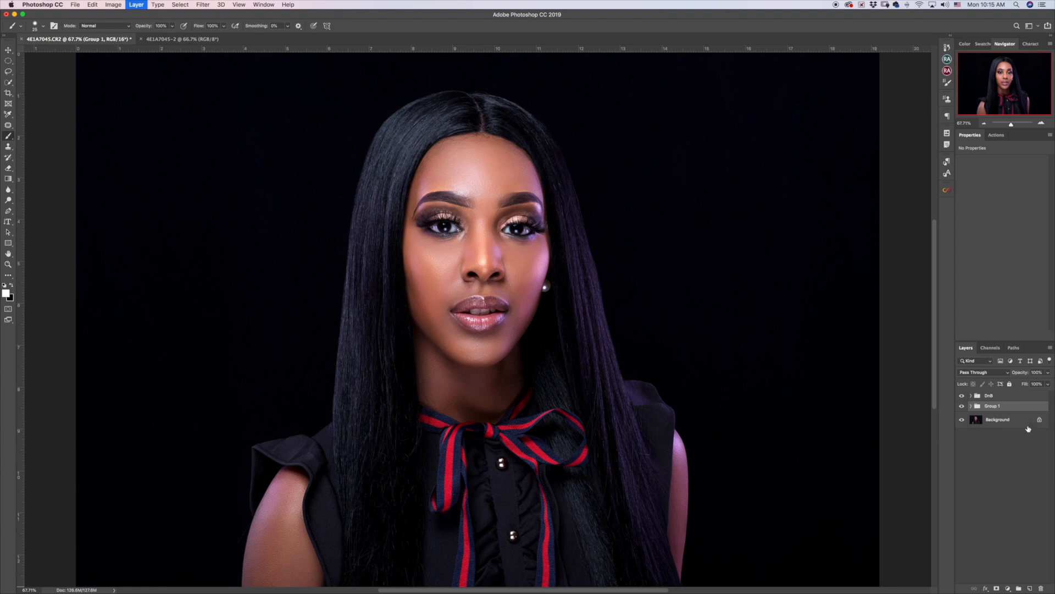
left_click(970, 396)
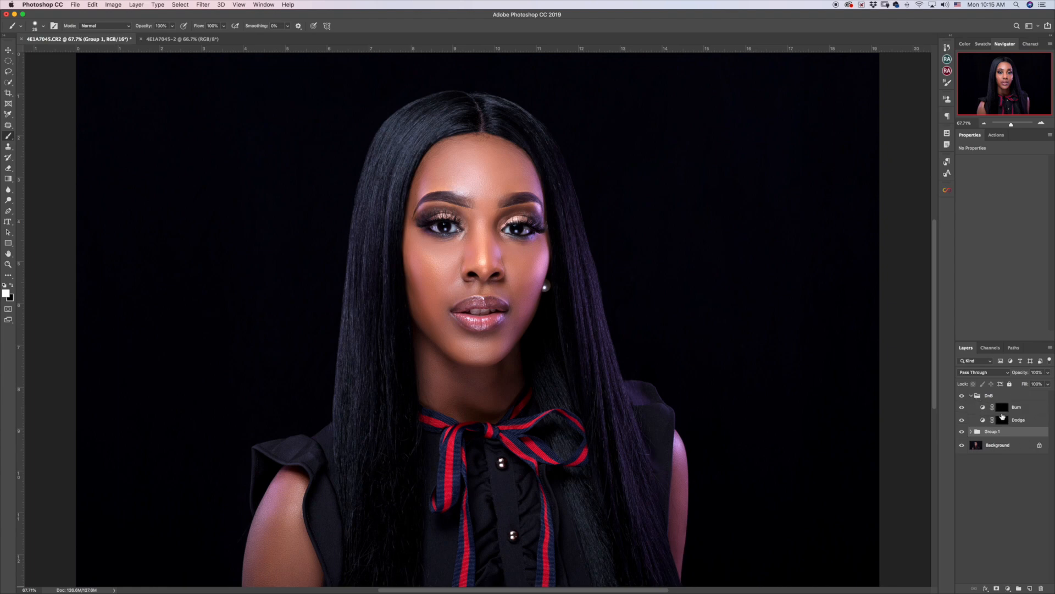
Paint white on the Dodge mask with a resized low-flow brush over the face highlights.
left_click(1004, 421)
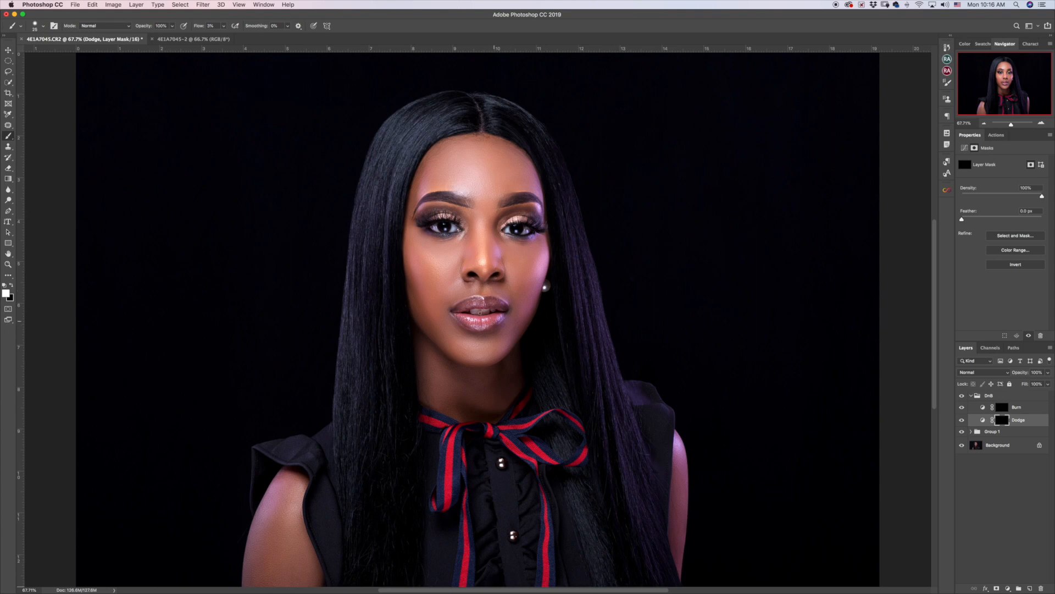
key("bracketright")
key("bracketright")
key("bracketright")
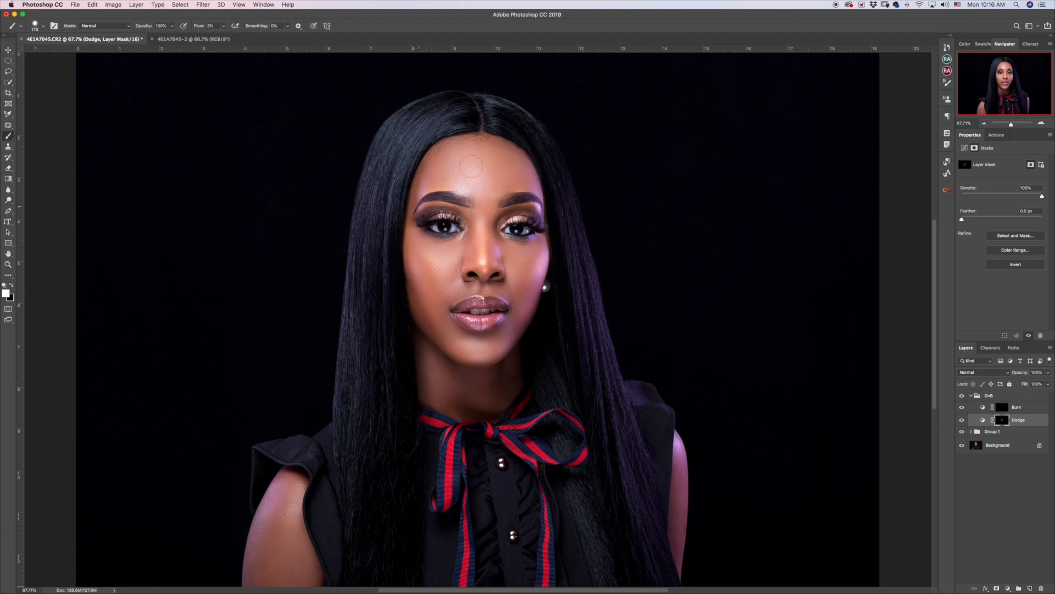
key("bracketright")
key("bracketleft")
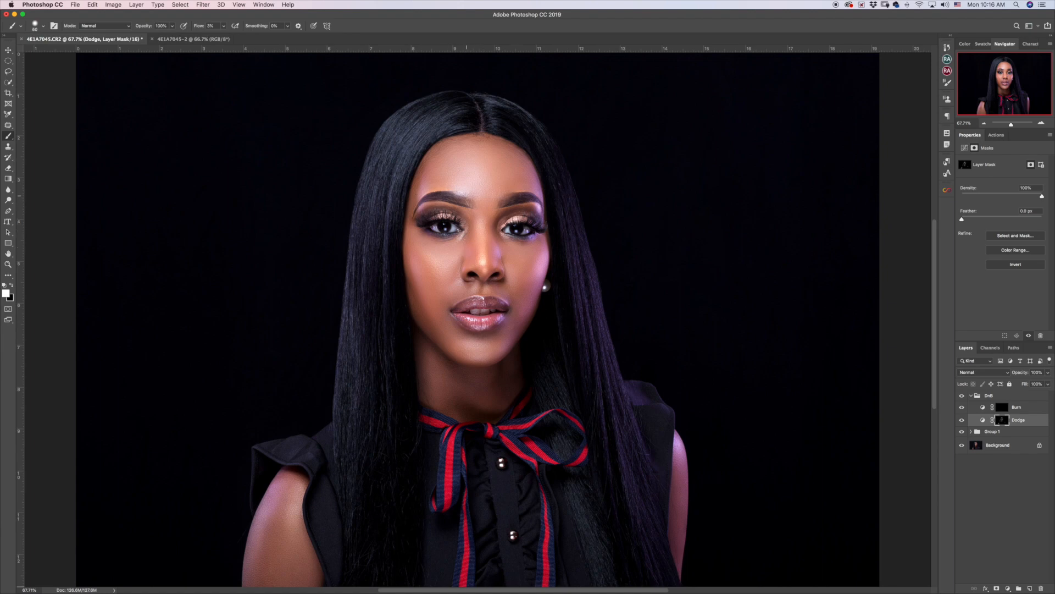
key("super+equal")
key("super+equal")
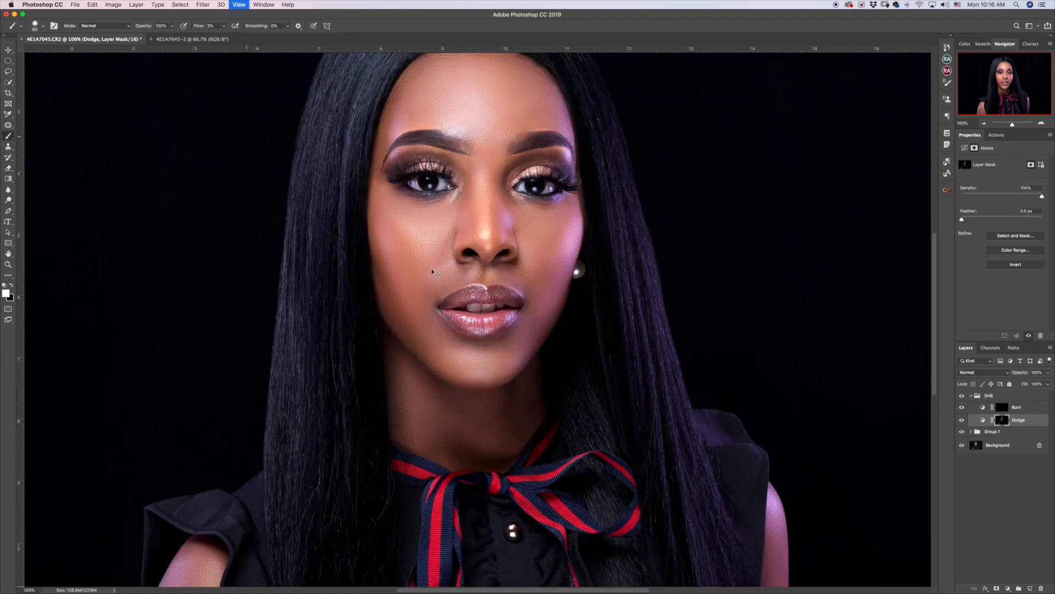
Zoom in and paint fine Dodge-mask brightening around the eyes, then fit the portrait to screen.
scroll(420, 370, "up", 5)
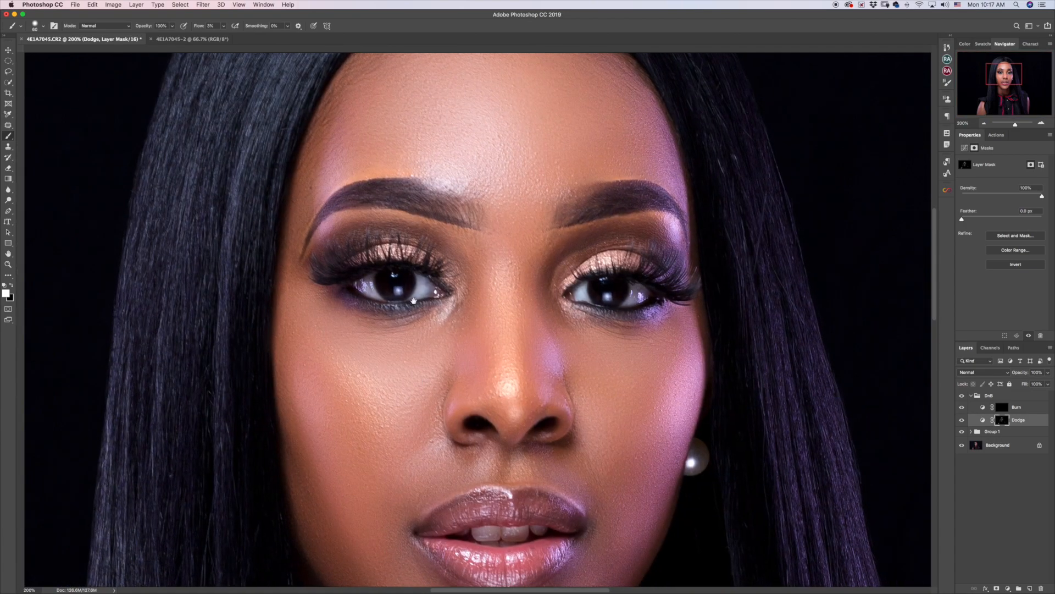
key("bracketleft")
key("bracketleft")
key("bracketleft")
key("bracketleft")
key("bracketleft")
key("bracketleft")
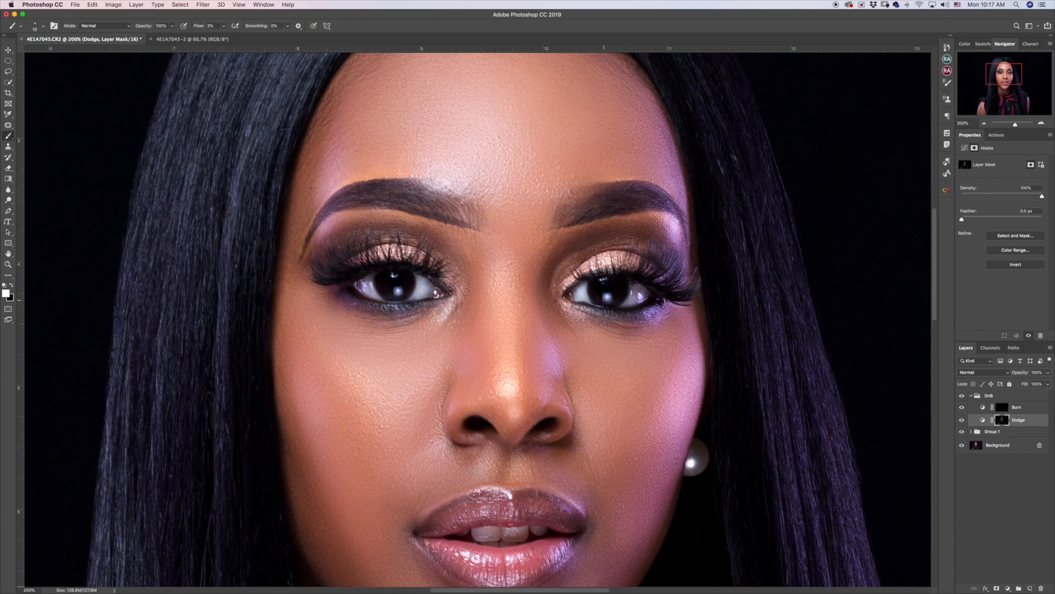
key("bracketright")
key("bracketright")
key("super+0")
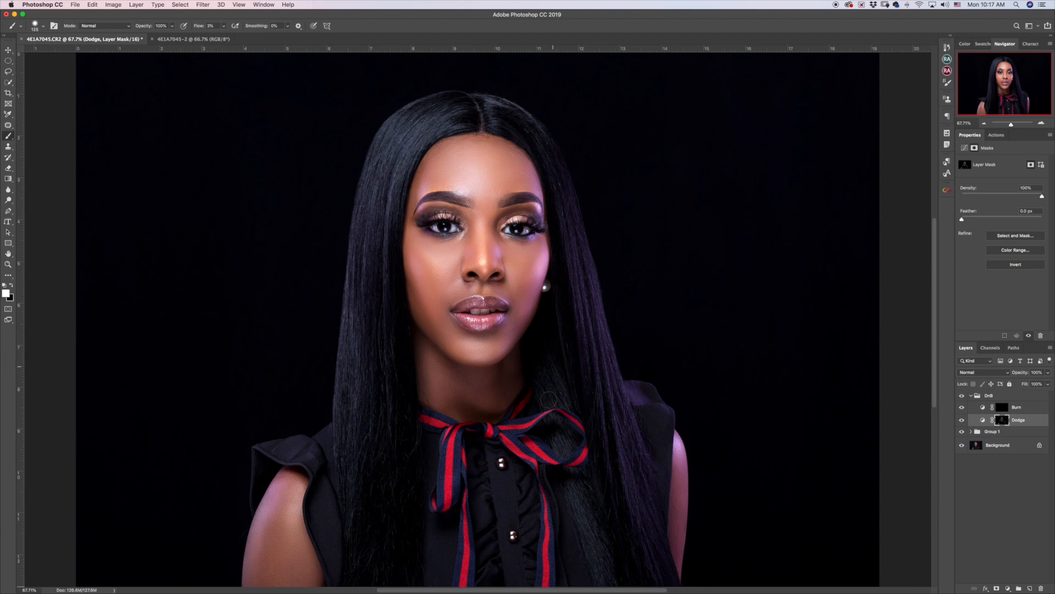
Dodge the body, toggle Dodge off and on to compare, then paint on the Burn mask.
key("bracketleft")
key("bracketleft")
left_click(962, 420)
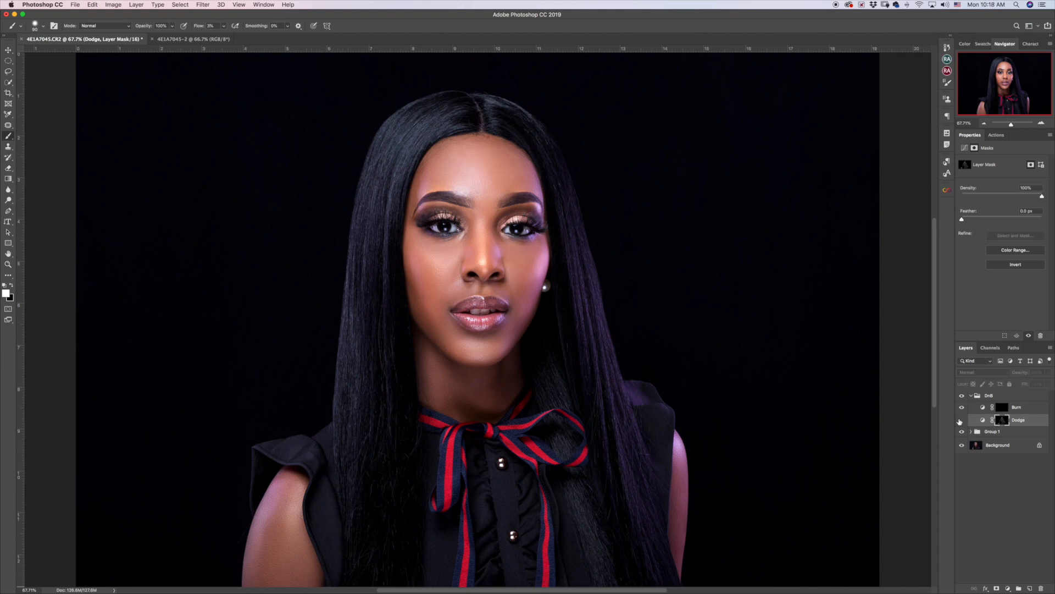
left_click(962, 420)
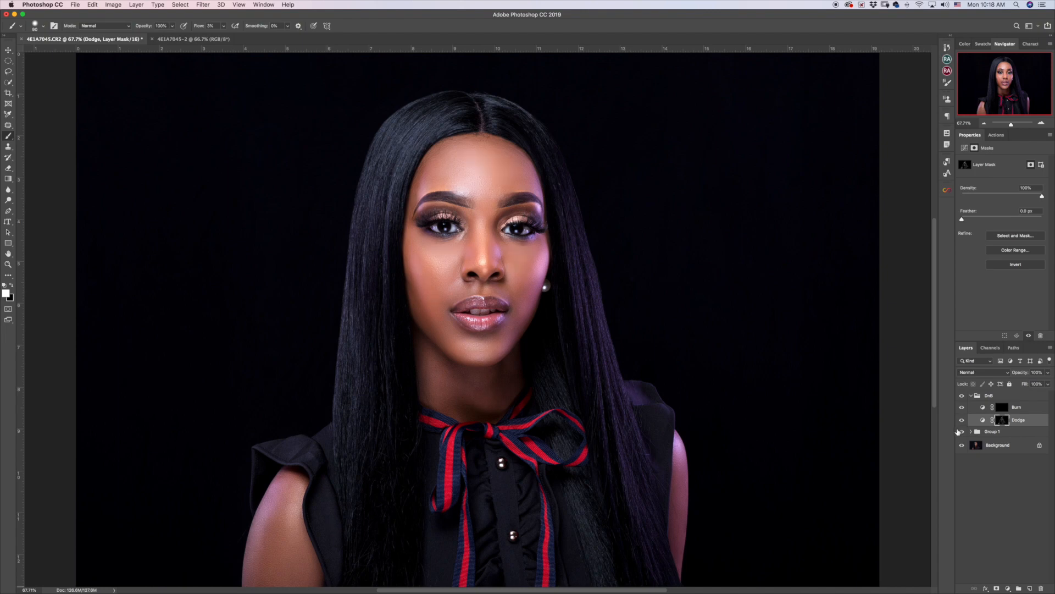
left_click(1002, 407)
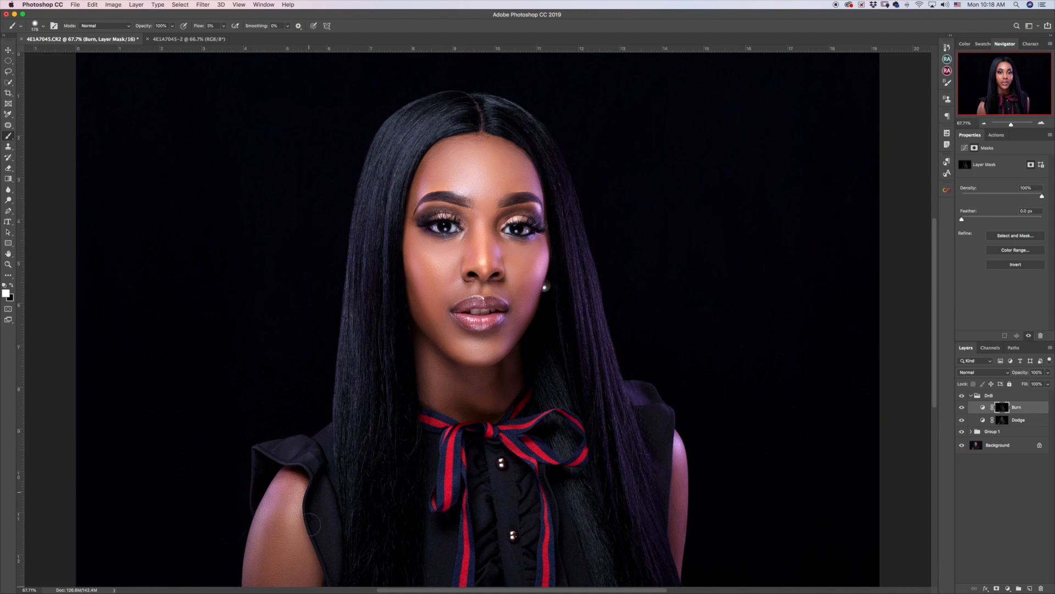
Return to the Dodge mask and zoom in past 100% on the eyes.
key("bracketright")
left_click(1005, 423)
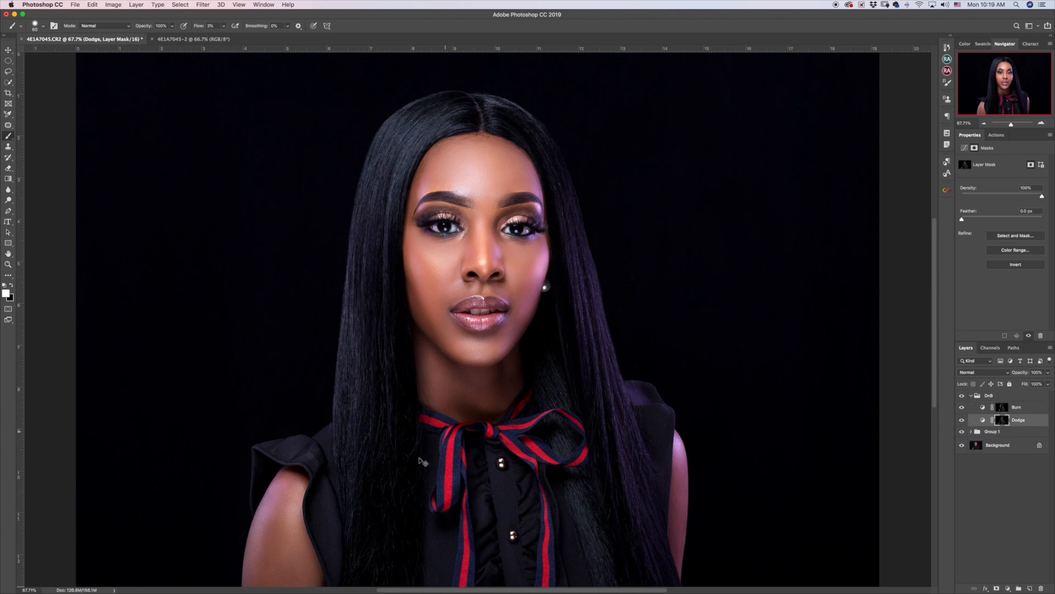
key("super+1")
key("super+equal")
key("super+equal")
mouse_move(455, 150)
left_mouse_down()
mouse_move(448, 426)
mouse_move(424, 514)
left_mouse_up()
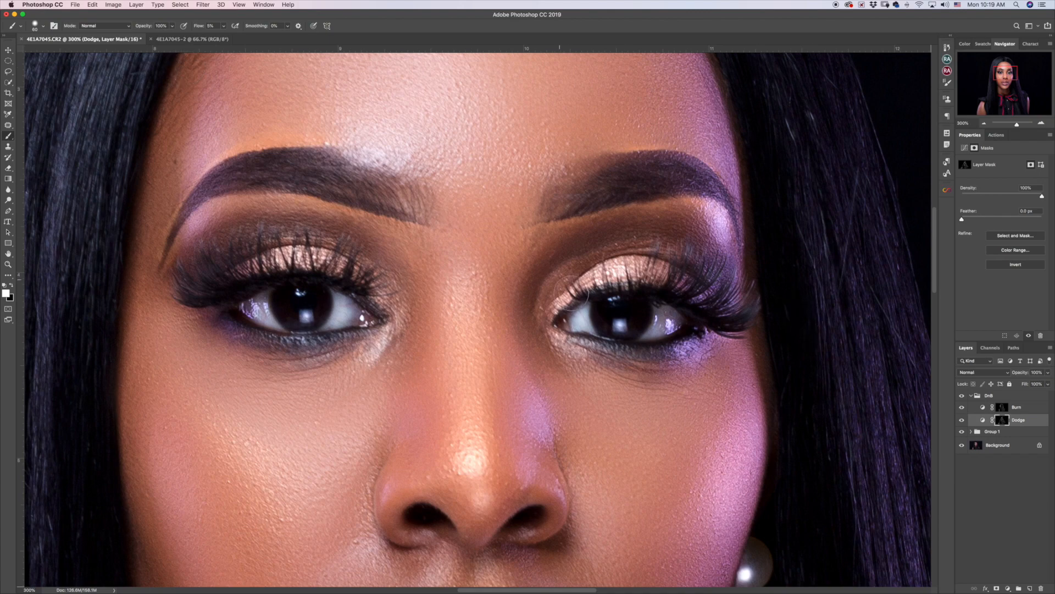
Size the brush to about 25 px for eye detail and select the DnB group.
key("bracketleft")
key("bracketleft")
key("bracketleft")
key("bracketleft")
key("bracketleft")
key("bracketright")
key("bracketleft")
key("bracketleft")
left_click(972, 394)
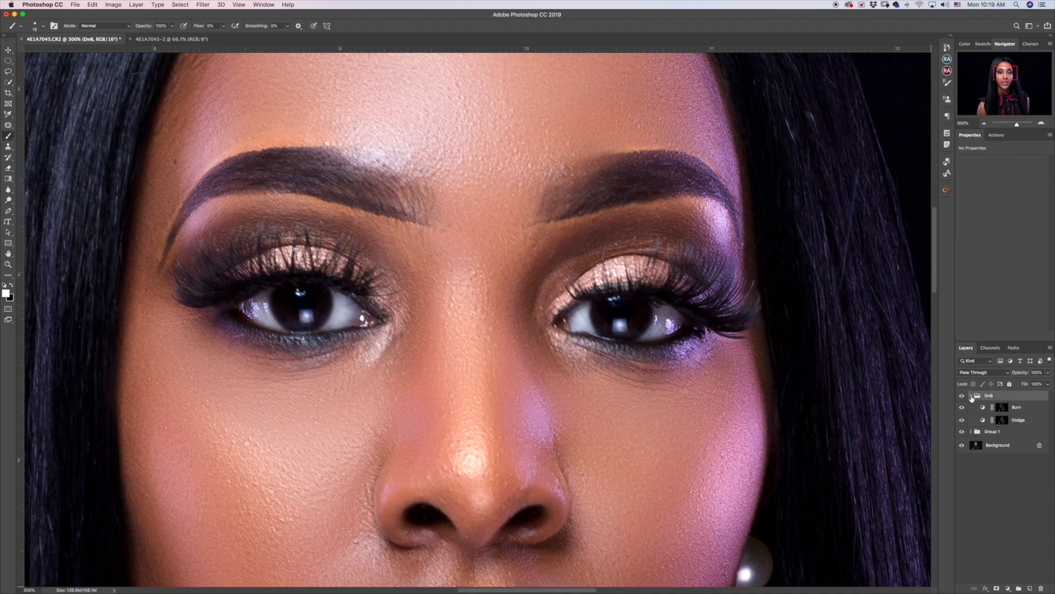
Create Layer 1 inside DnB and paint soft white strokes around both irises.
left_click(1030, 588)
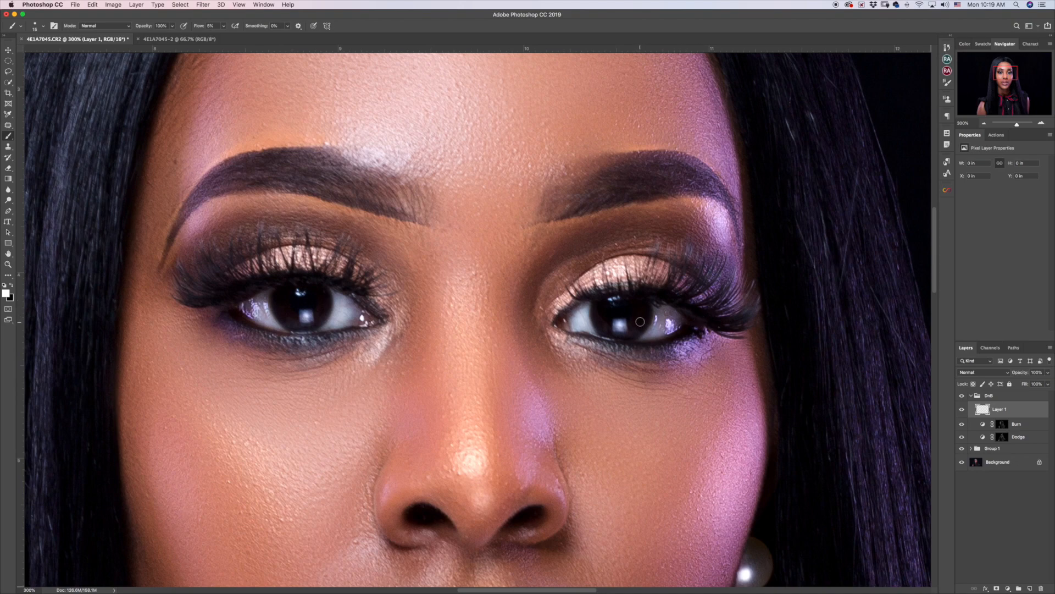
mouse_move(646, 312)
left_mouse_down()
mouse_move(629, 331)
mouse_move(610, 330)
mouse_move(626, 332)
left_mouse_up()
mouse_move(311, 298)
left_mouse_down()
mouse_move(319, 313)
mouse_move(299, 324)
mouse_move(282, 301)
mouse_move(321, 312)
mouse_move(325, 300)
mouse_move(283, 304)
mouse_move(292, 318)
left_mouse_up()
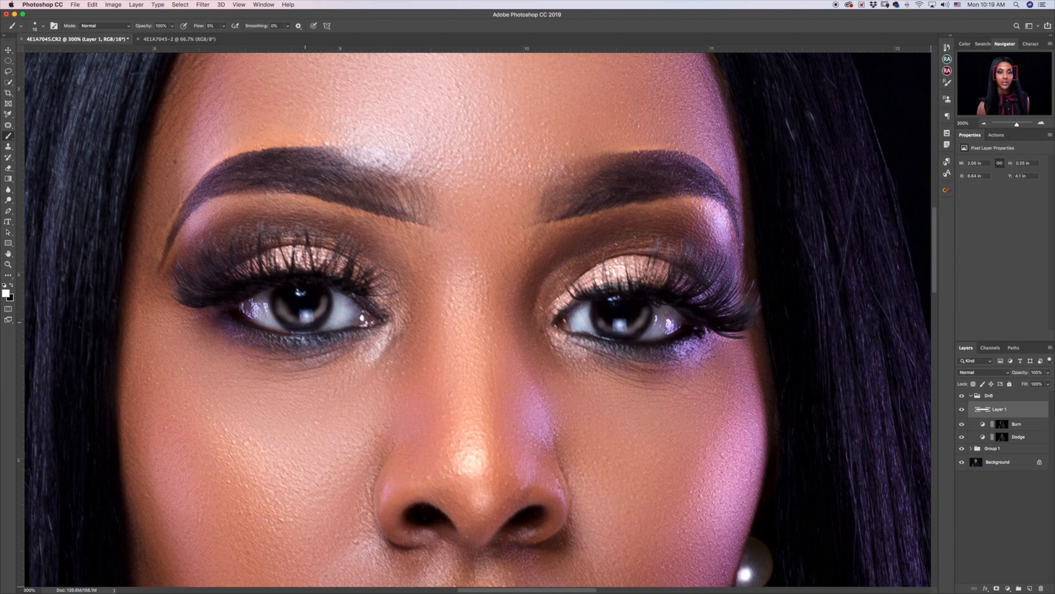
Blur Layer 1's iris highlights with a 6.6-pixel Gaussian Blur and fit the view.
left_click(204, 5)
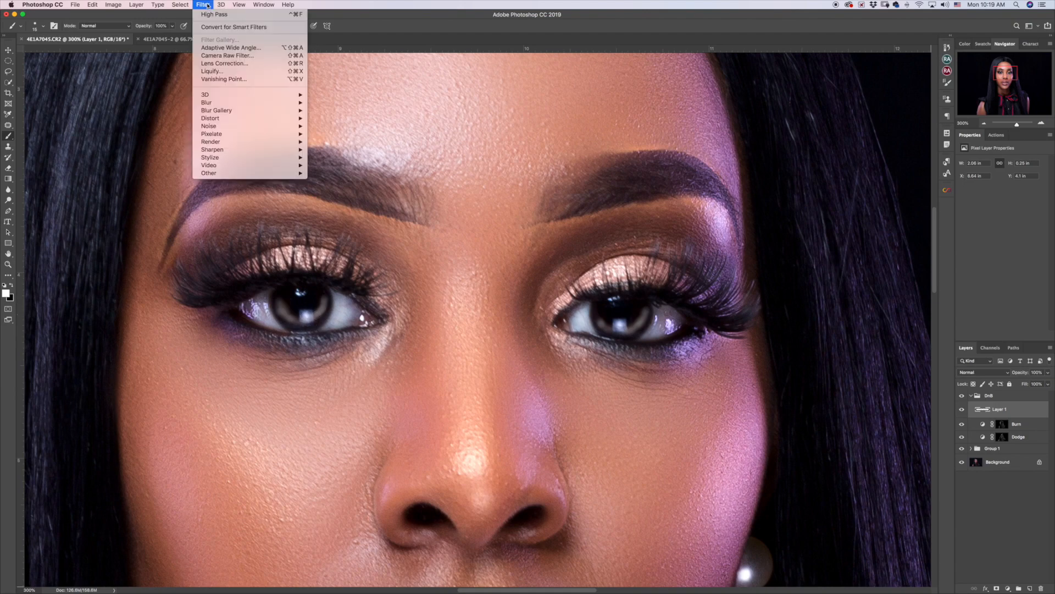
mouse_move(247, 103)
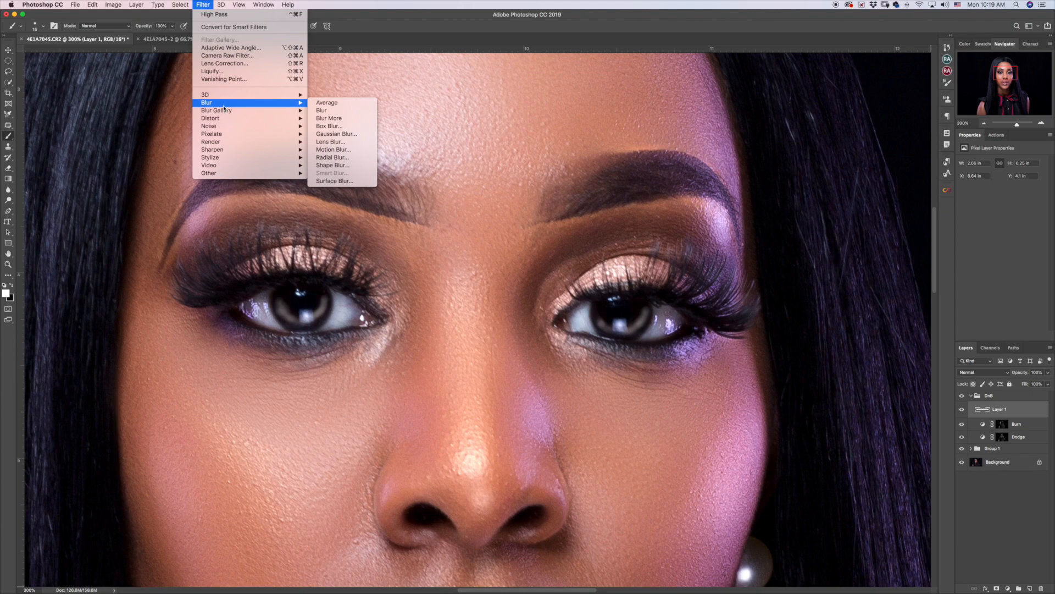
left_click(335, 138)
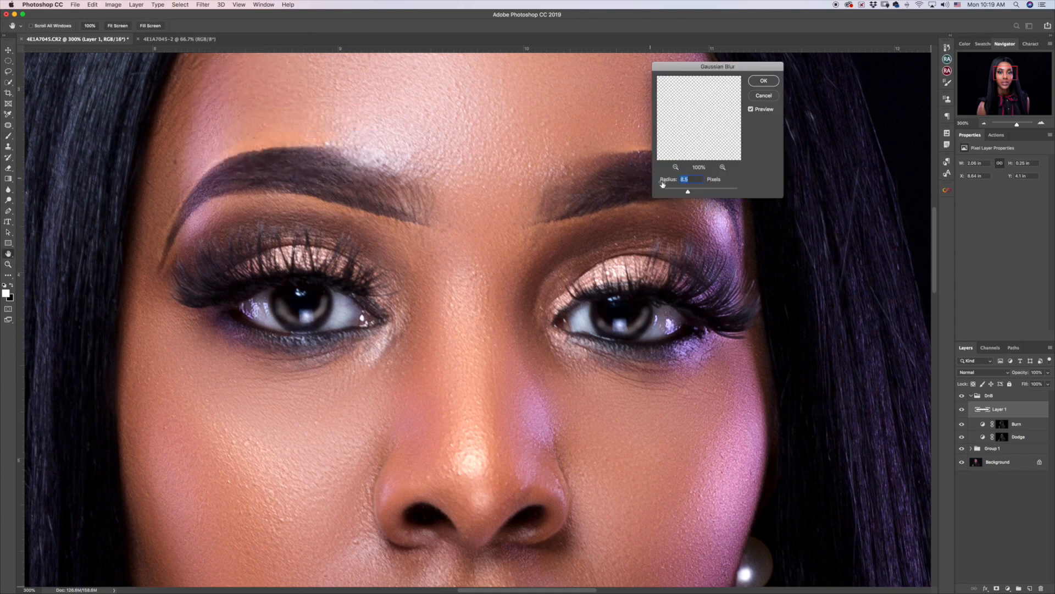
left_click(674, 189)
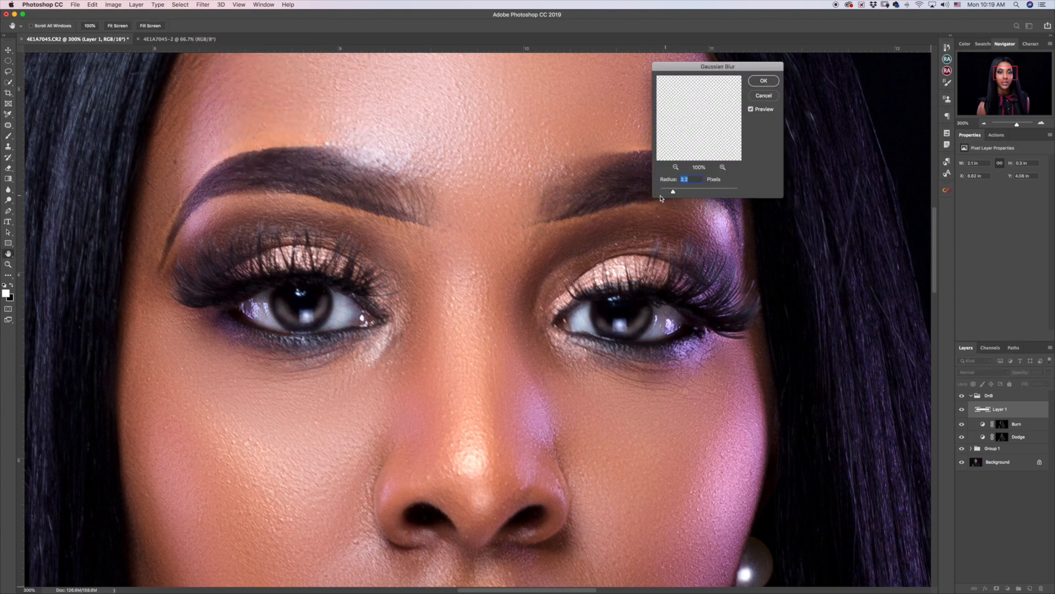
mouse_move(676, 191)
left_mouse_down()
mouse_move(688, 192)
mouse_move(680, 195)
left_mouse_up()
left_click_drag(681, 194, 684, 194)
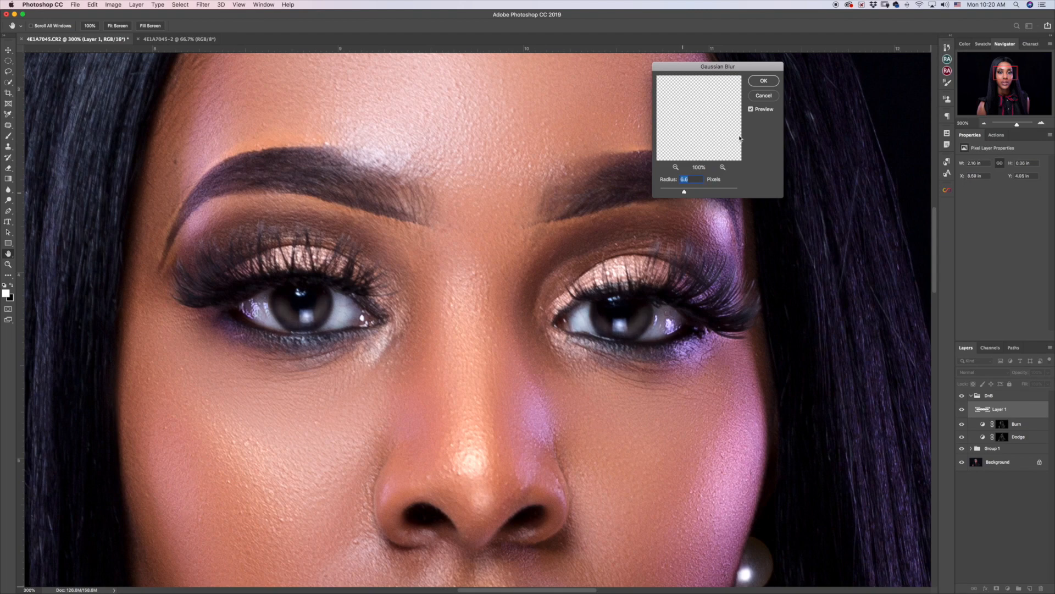
left_click(764, 81)
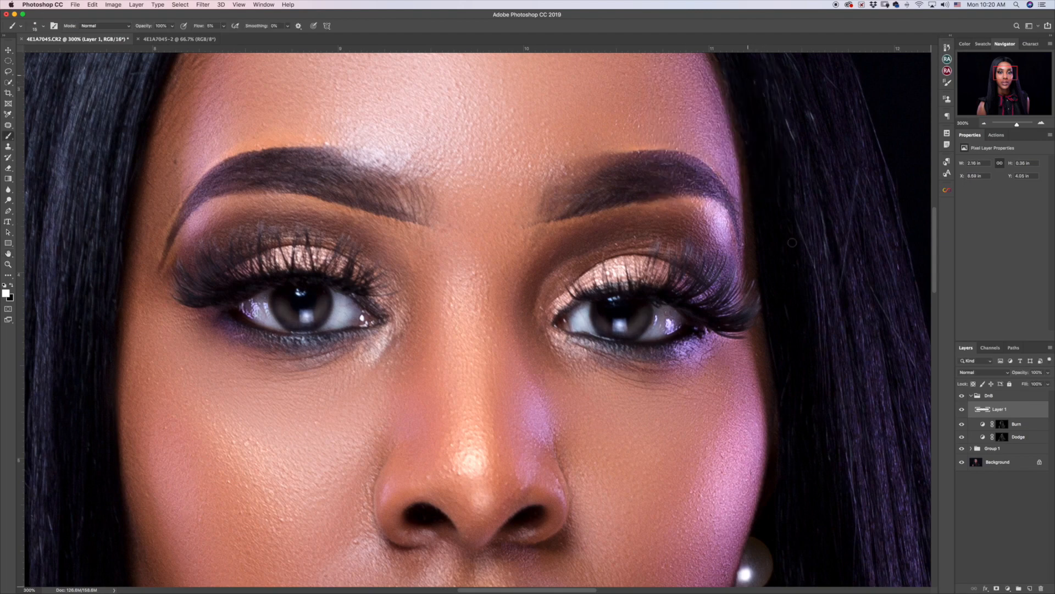
key("super+0")
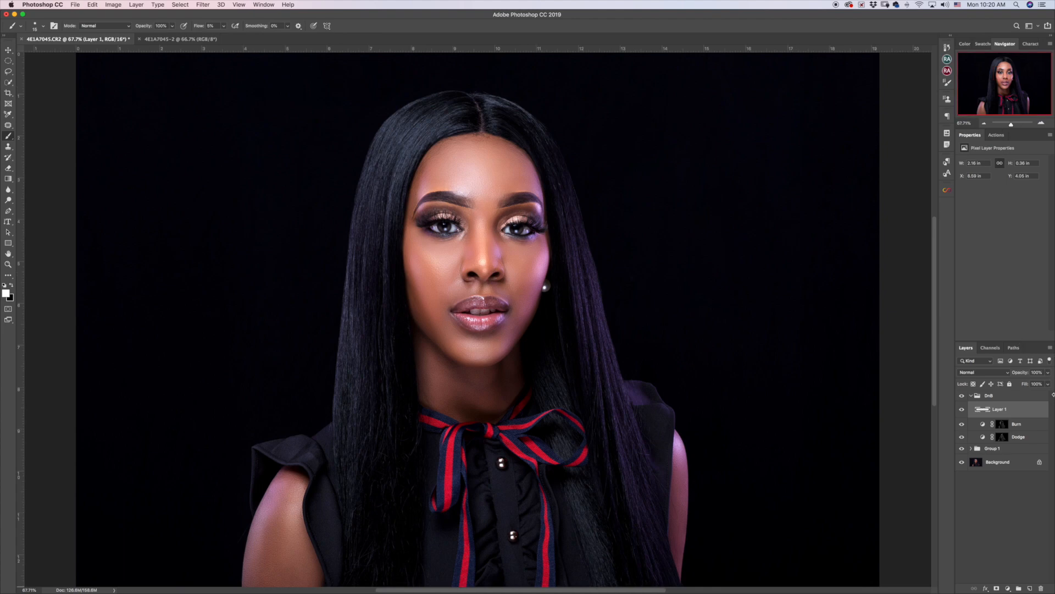
Fade Layer 1 to 46% opacity after comparing it on and off, then collapse DnB.
left_click_drag(1020, 374, 997, 387)
left_click(962, 410)
left_click(962, 410)
left_click_drag(1019, 376, 1016, 376)
left_click(970, 396)
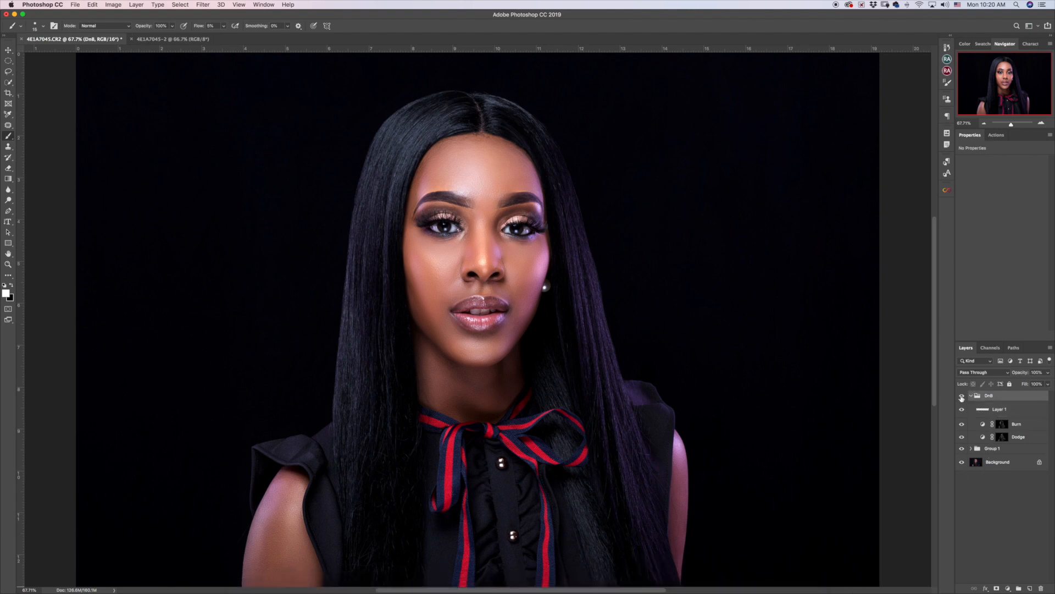
left_click(971, 396)
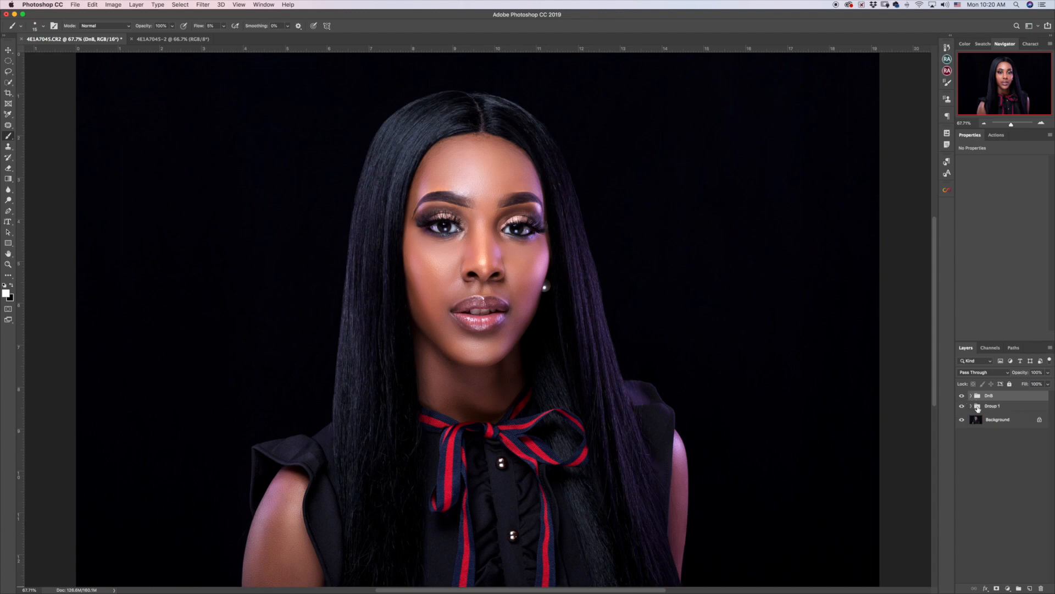
Add a Vibrance adjustment layer with Vibrance raised to about +36.
left_click(1009, 588)
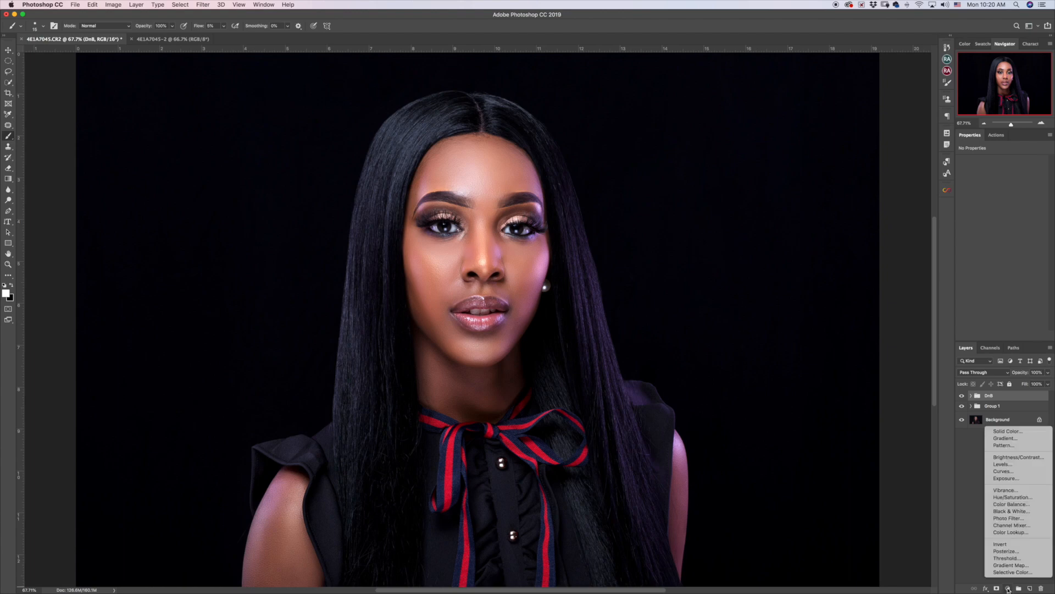
left_click(1016, 491)
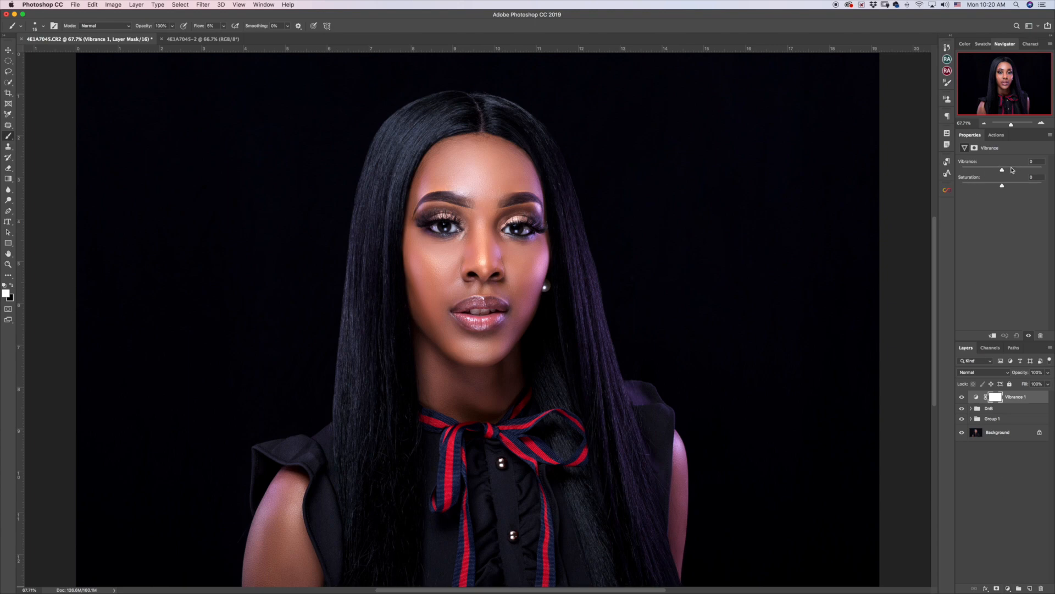
mouse_move(1012, 169)
left_mouse_down()
mouse_move(1020, 168)
mouse_move(1010, 170)
left_mouse_up()
key("Return")
left_click_drag(999, 170, 1017, 169)
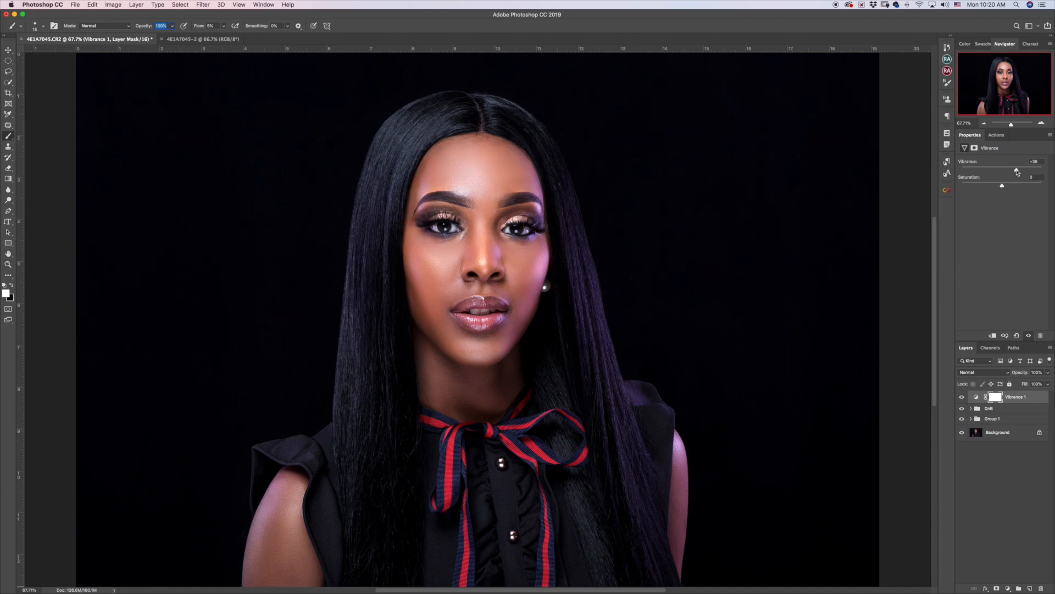
left_click(1008, 587)
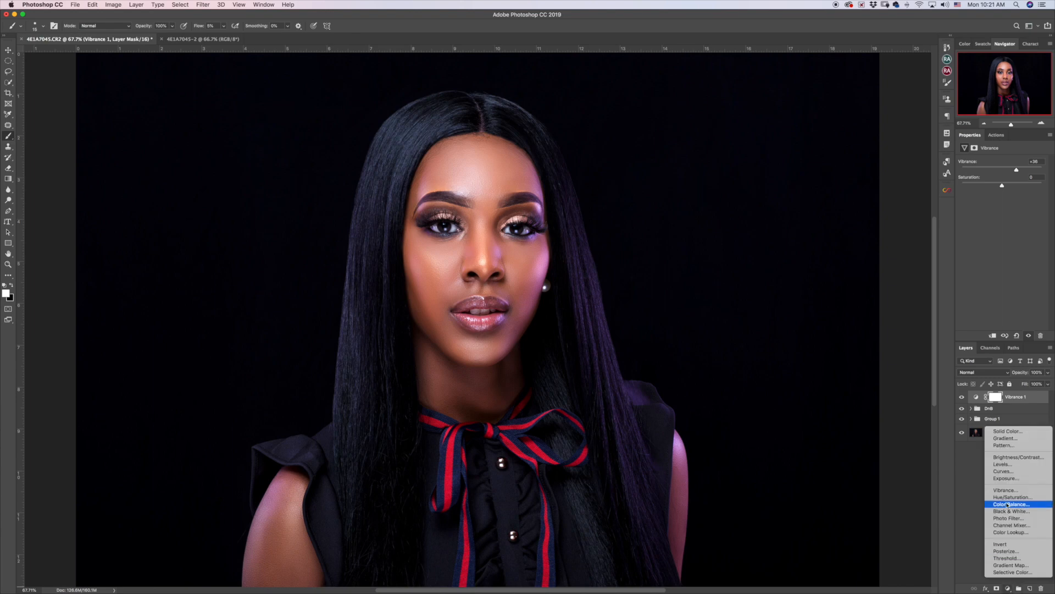
Delete the stray Vibrance 2 layer, then add a Hue/Saturation layer with Reds saturation at -12.
left_click(1005, 490)
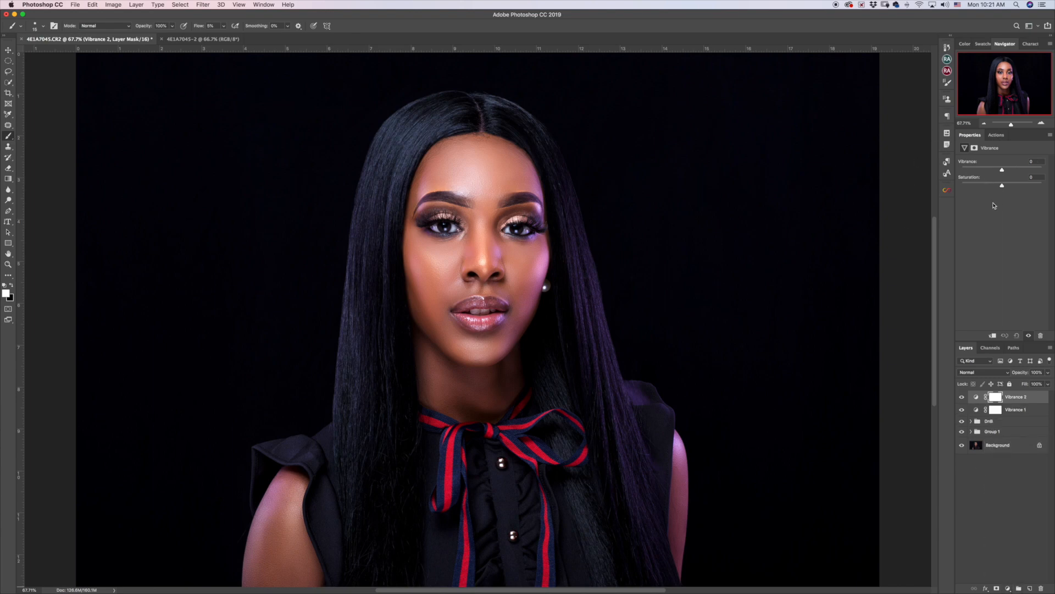
key("BackSpace")
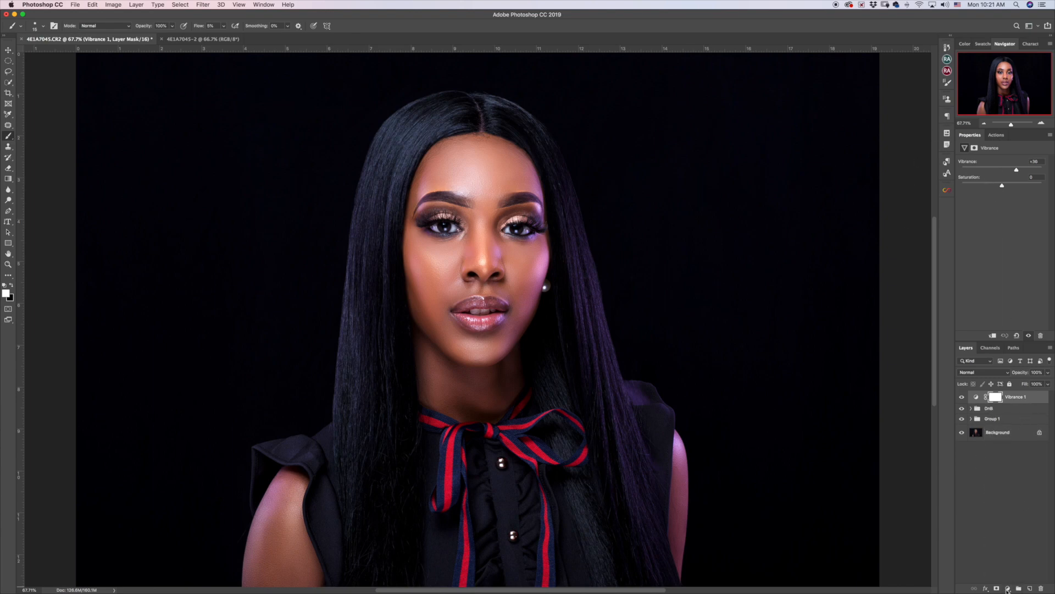
left_click(1007, 588)
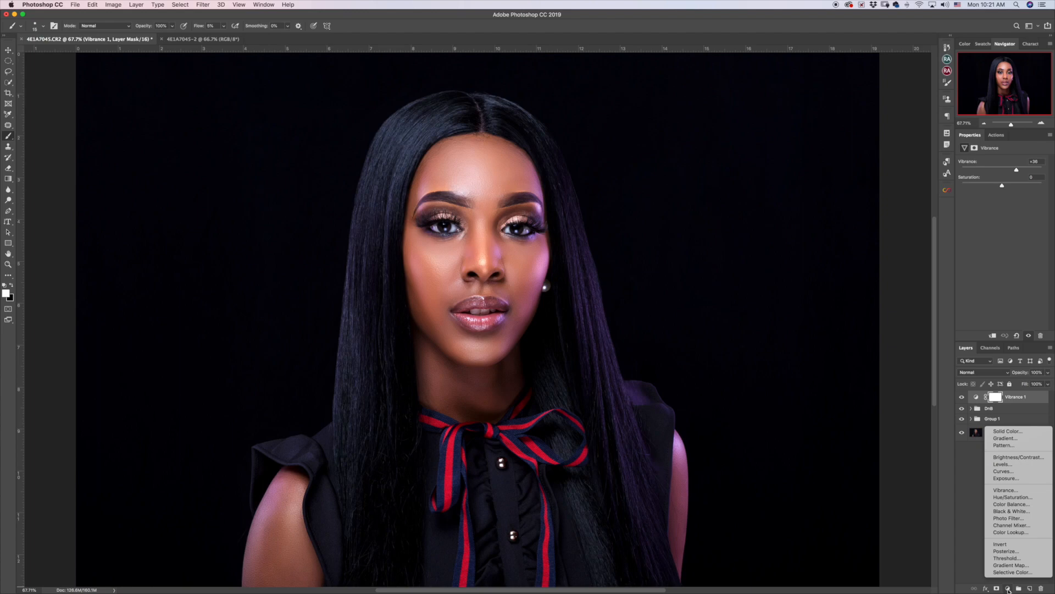
left_click(1013, 497)
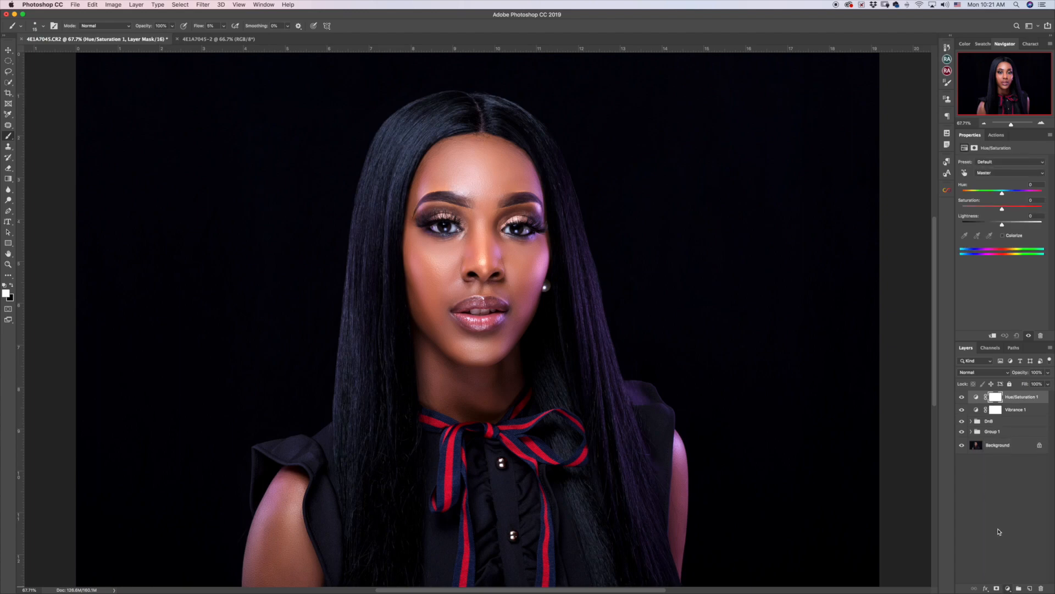
left_click(989, 173)
left_click(975, 179)
mouse_move(1002, 210)
left_mouse_down()
mouse_move(990, 232)
mouse_move(997, 211)
mouse_move(993, 224)
left_mouse_up()
left_click(1022, 517)
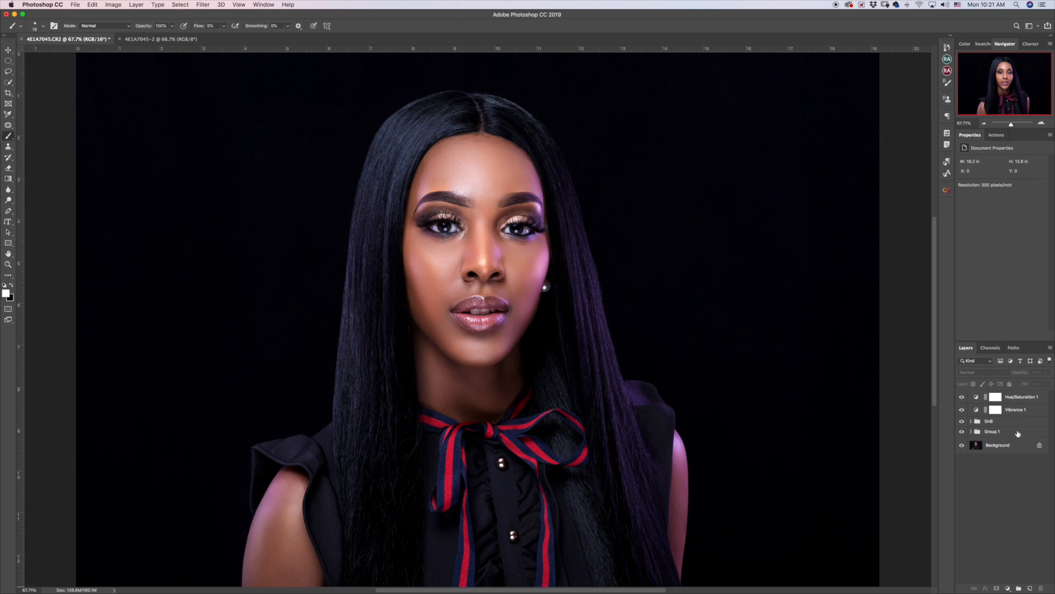
Group Group 1 through Hue/Saturation 1 into Group 2, then switch to the 4E1A7045-2 document.
left_click(1018, 434)
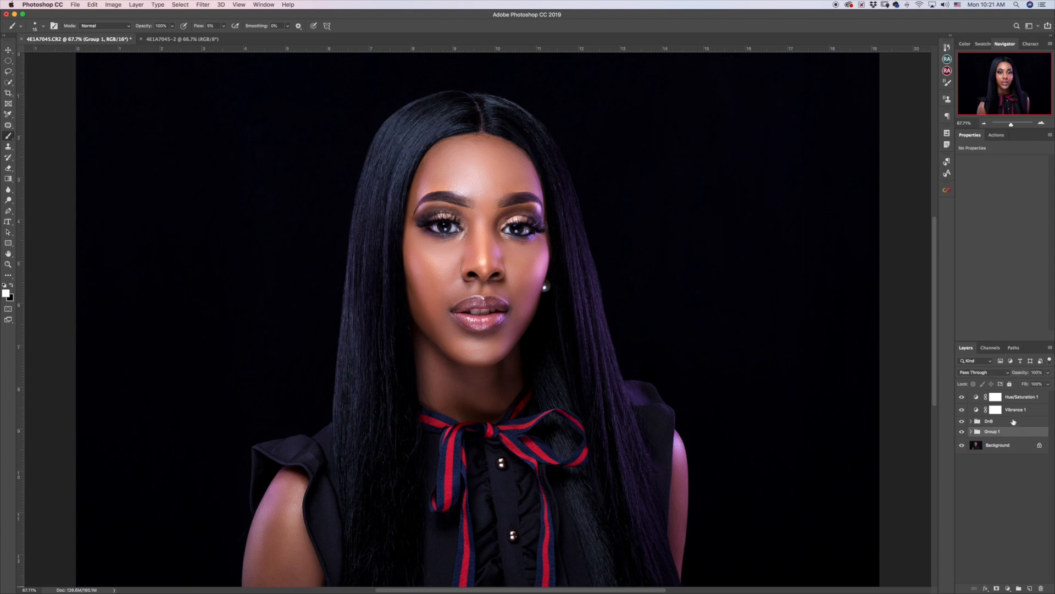
left_click(1032, 398, "shift")
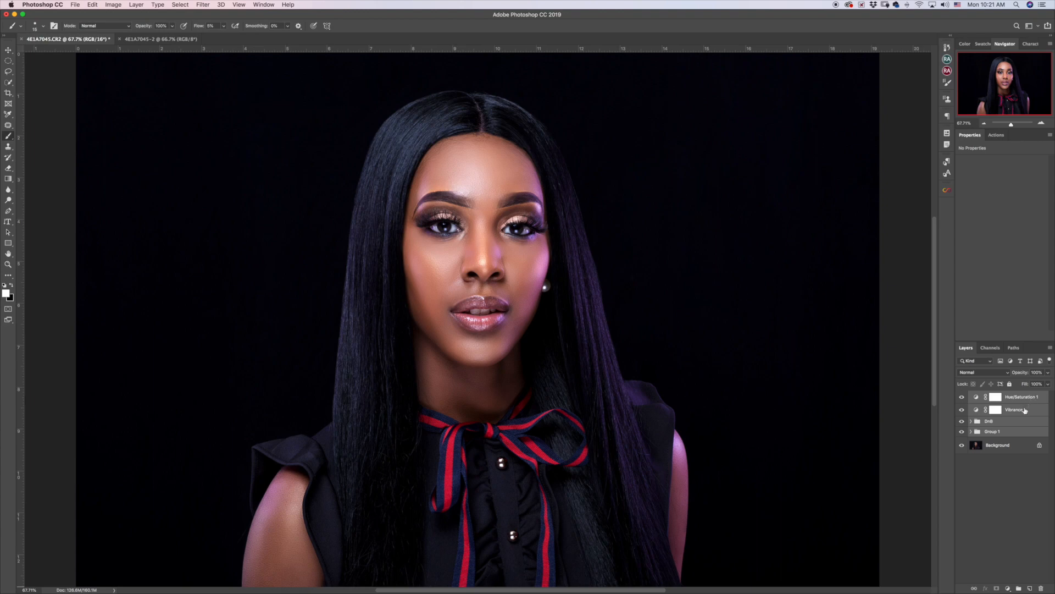
key("super+g")
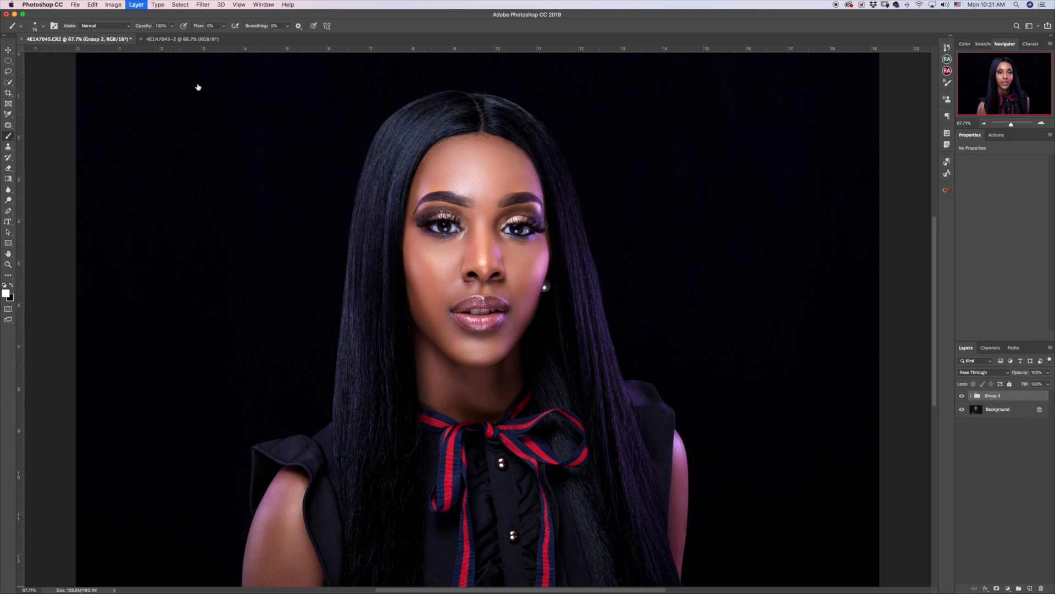
left_click(192, 39)
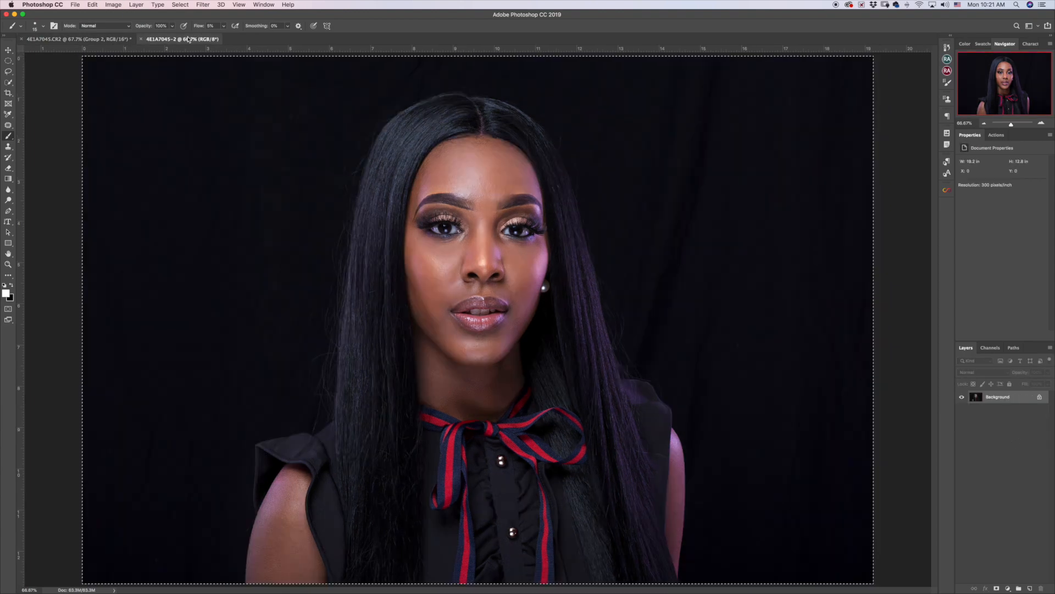
Paste the original image as Layer 2 above Group 2, toggle it to compare, and leave it hidden.
left_click(104, 39)
key("super+v")
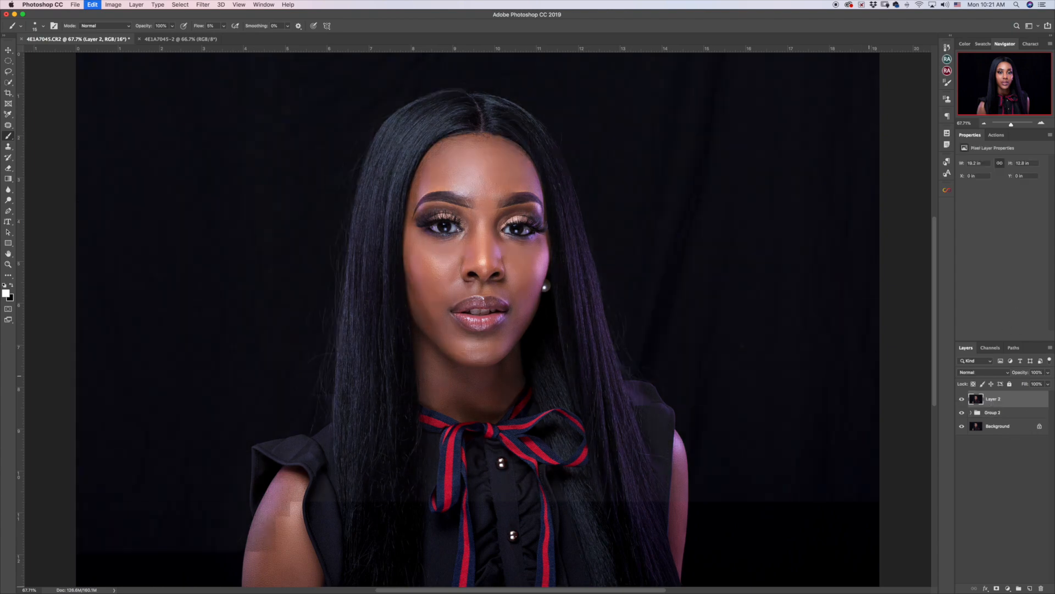
left_click(962, 399)
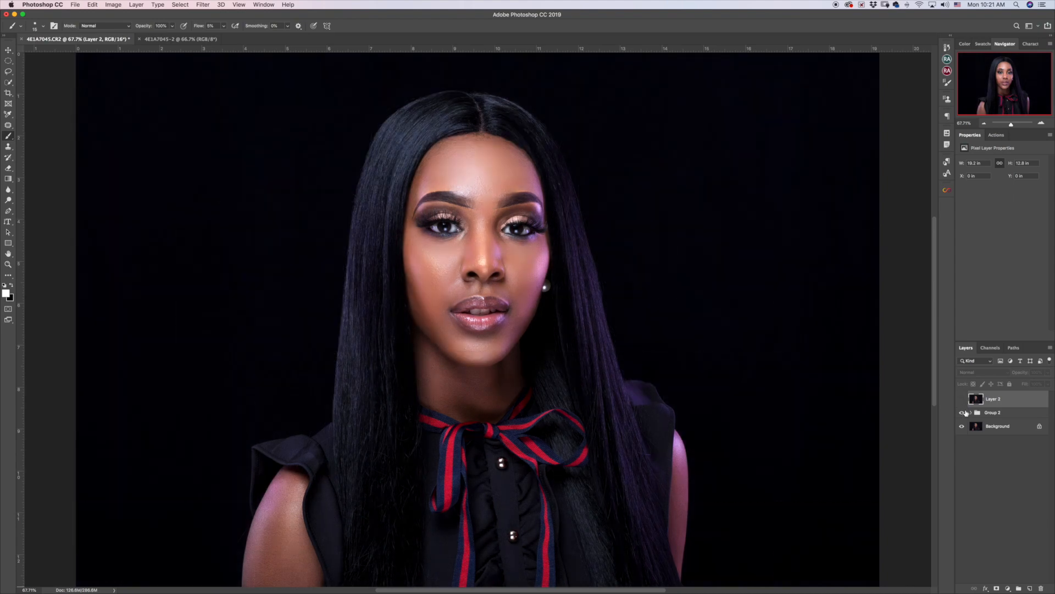
left_click(962, 400)
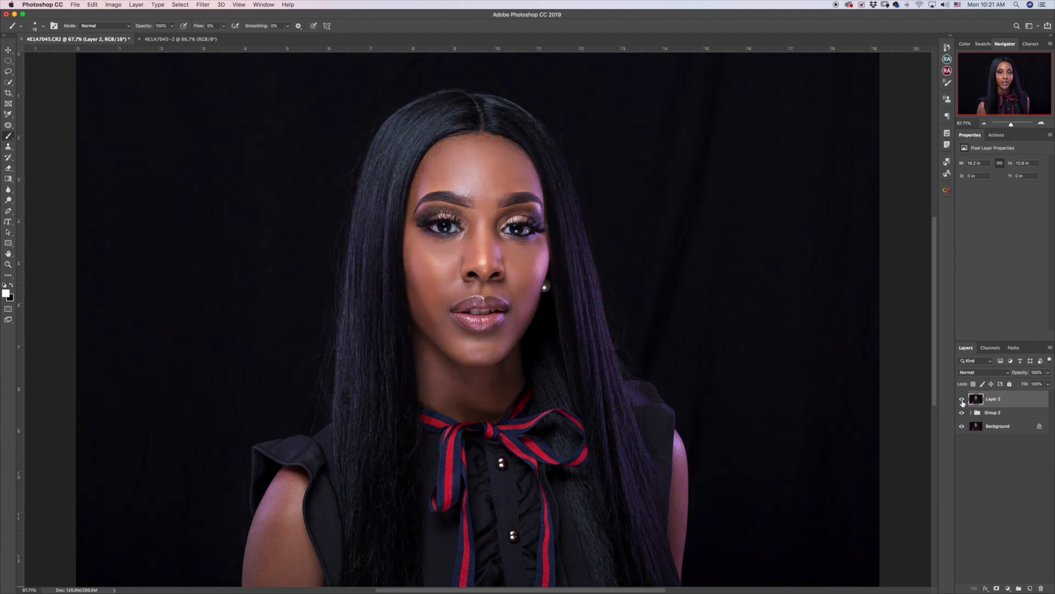
left_click(962, 401)
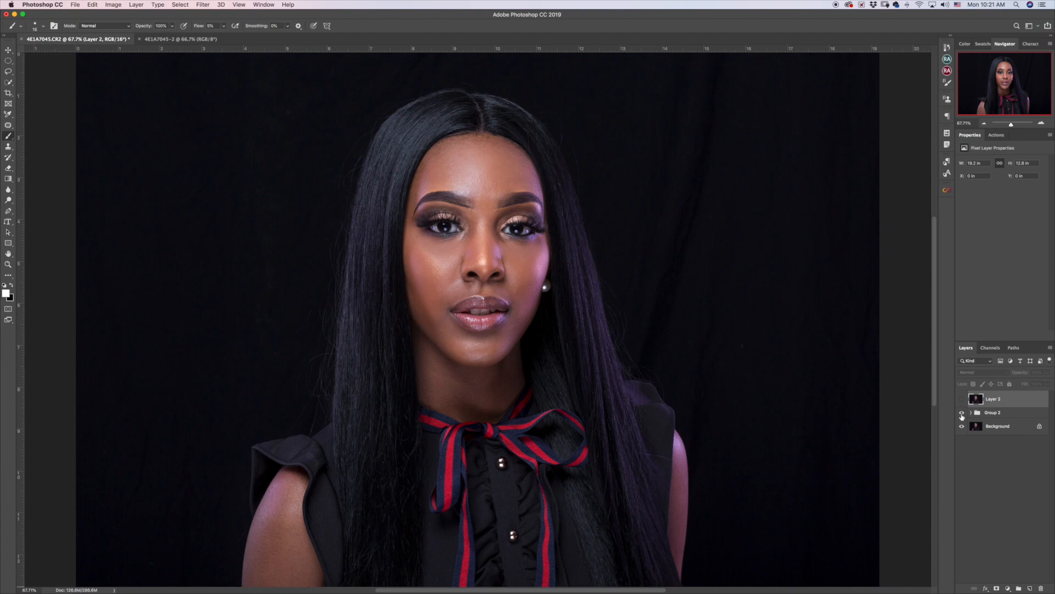